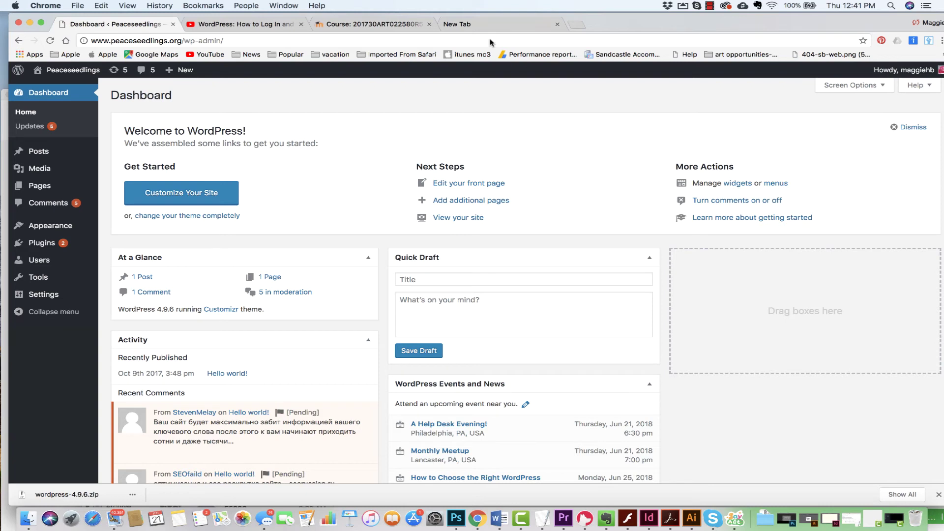
- Open Appearance > Themes, try the search and Add New, then return to the installed themes
mouse_move(60, 227)
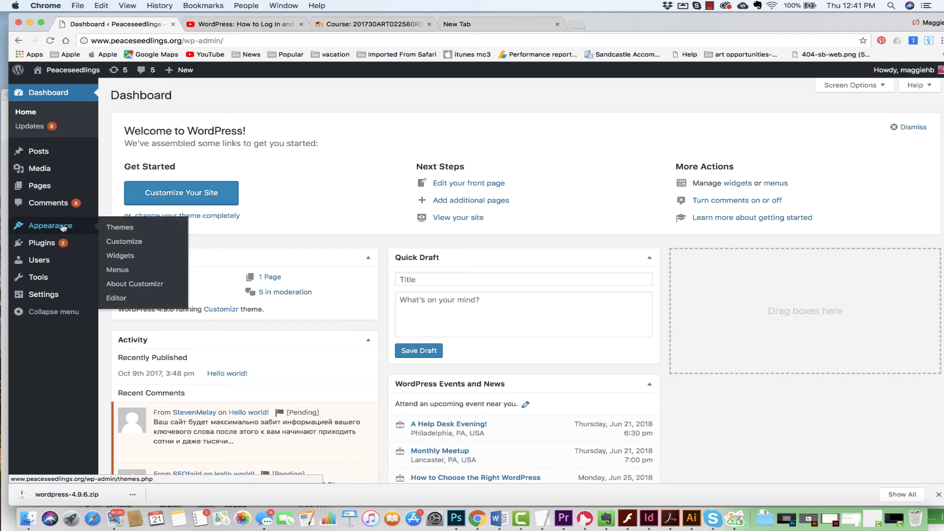
click(128, 229)
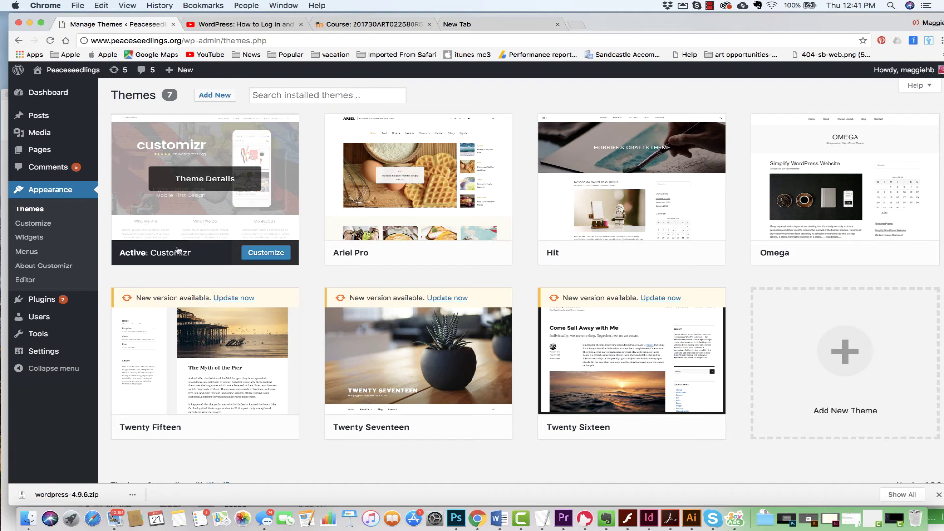
click(280, 96)
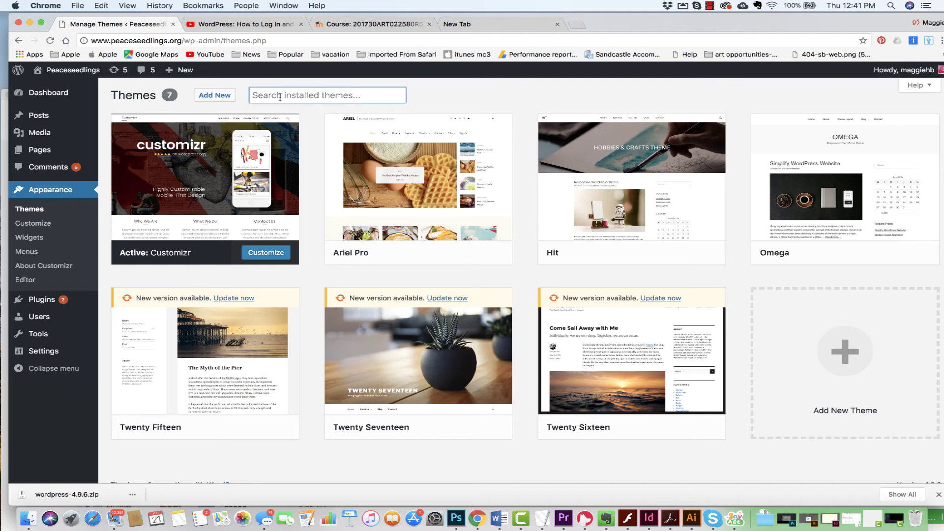
click(214, 95)
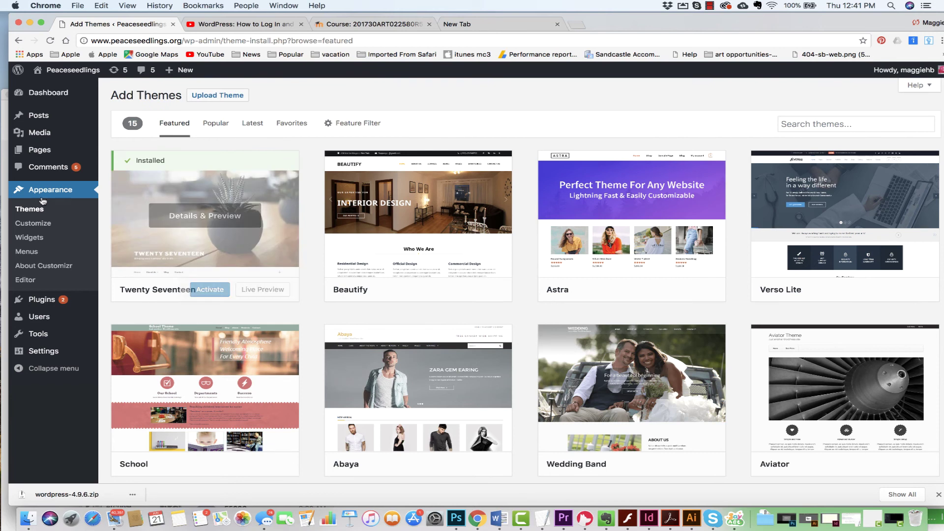
click(27, 209)
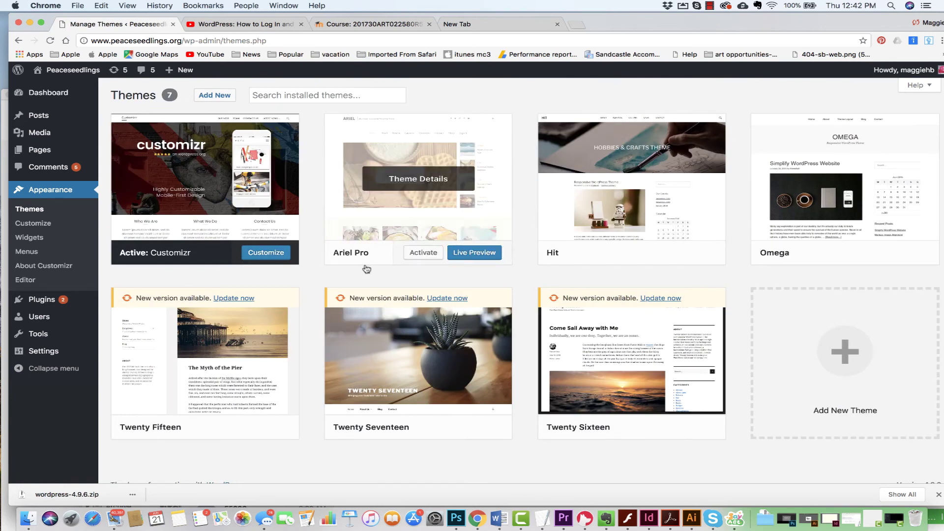
mouse_move(194, 248)
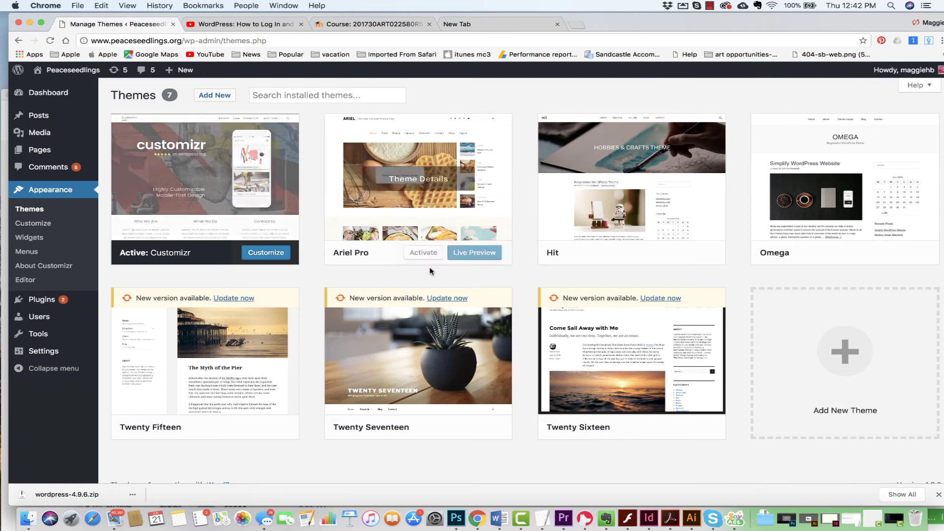
mouse_move(693, 235)
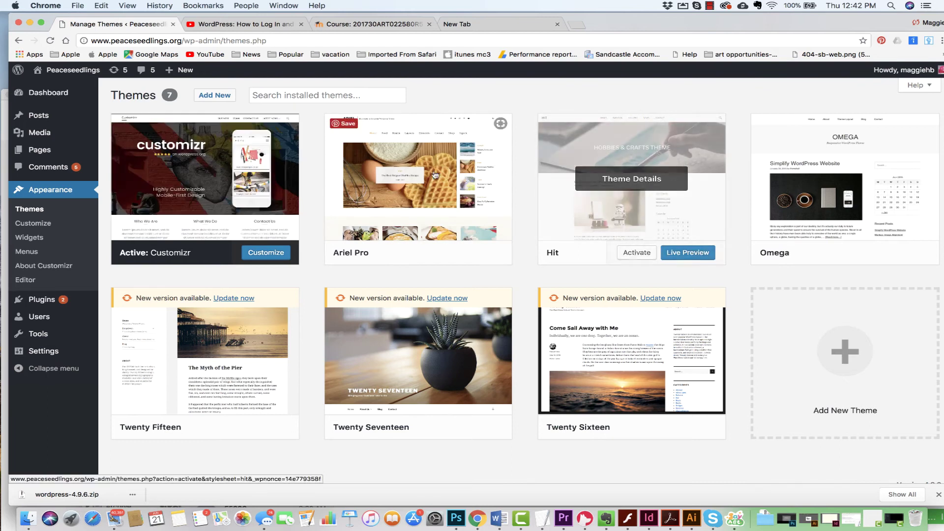
mouse_move(72, 129)
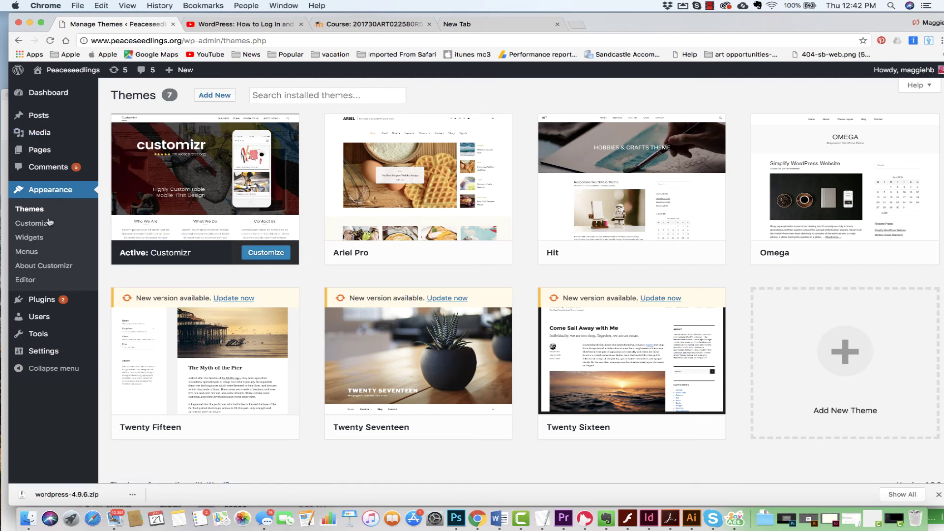
- Open Appearance > Menus and expand the Pages, Posts, Custom Links and Categories panels
click(45, 253)
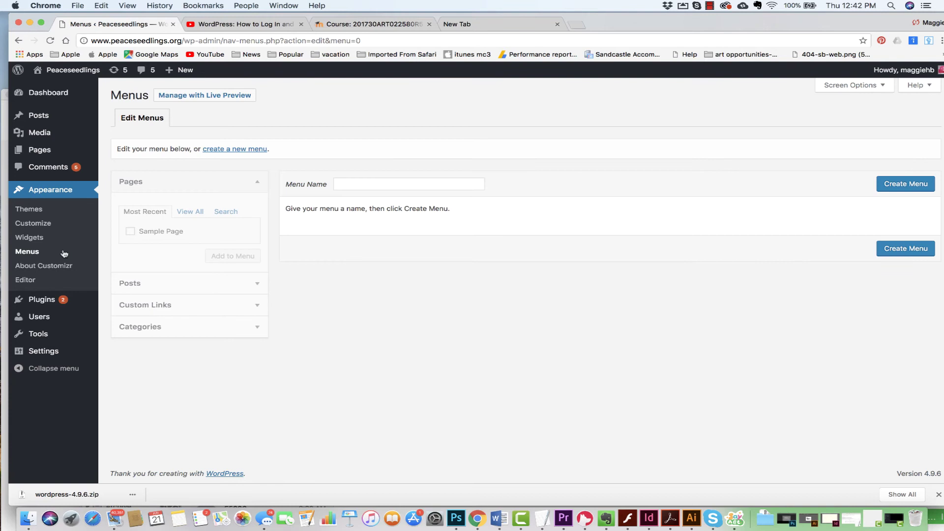
click(257, 287)
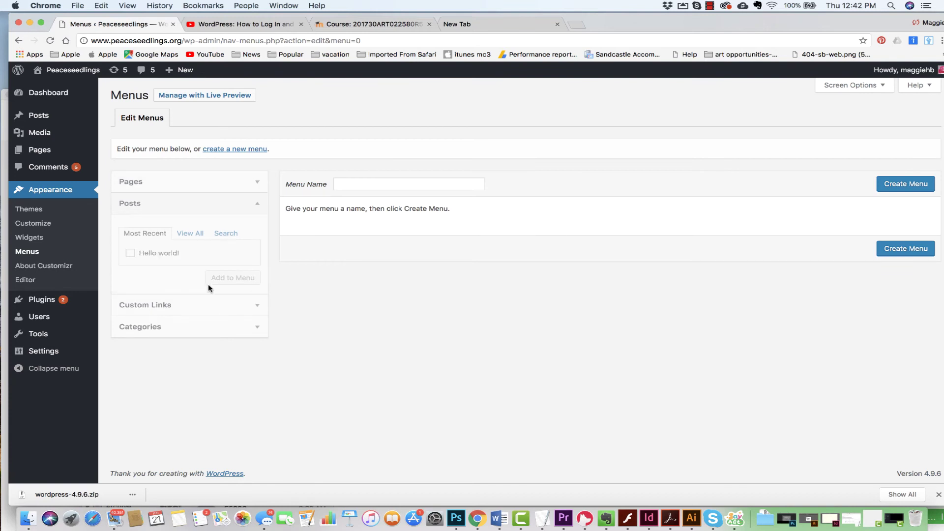
click(160, 185)
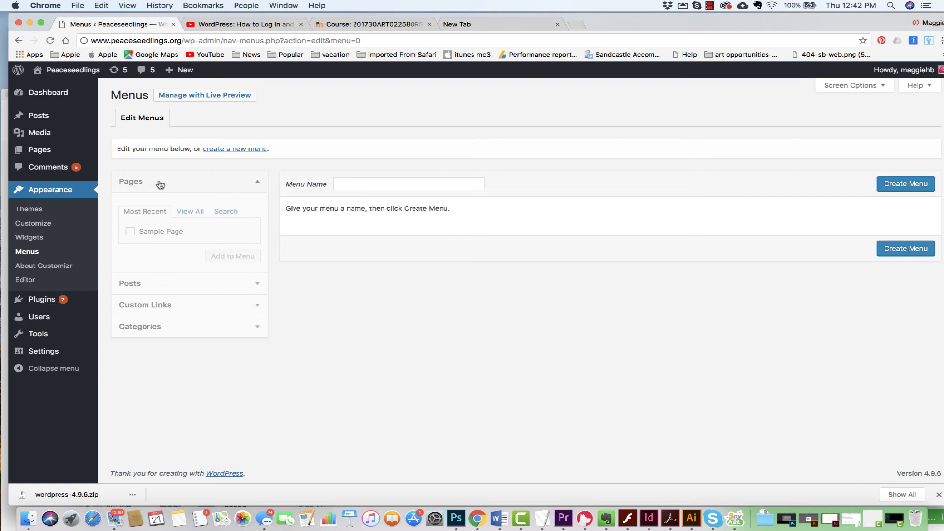
click(187, 288)
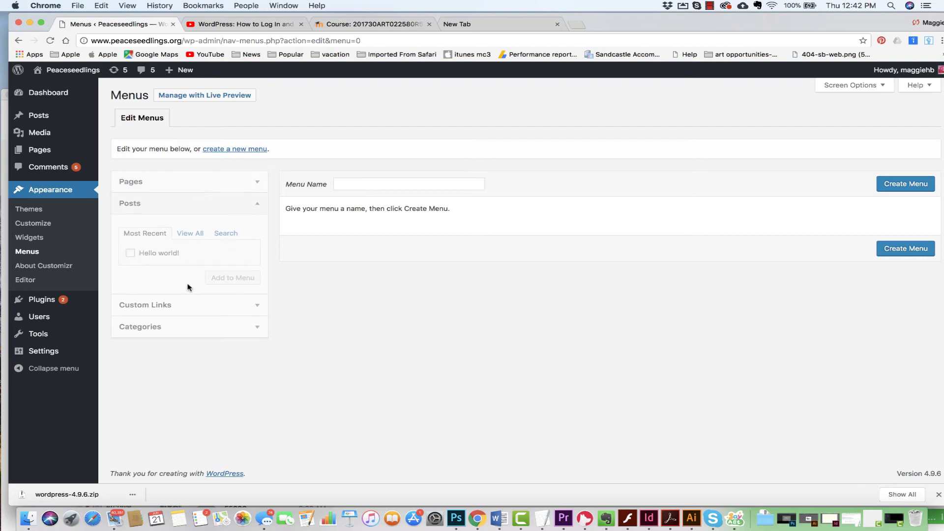
click(196, 304)
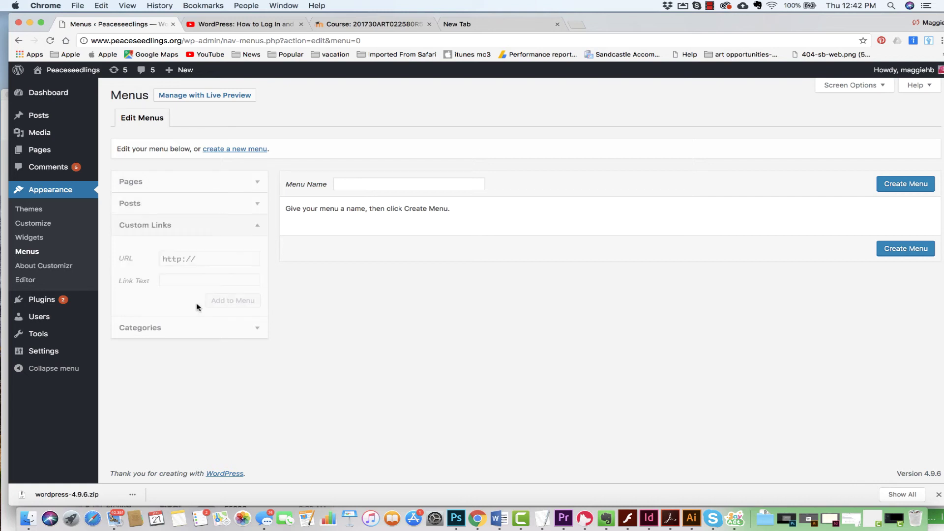
click(220, 333)
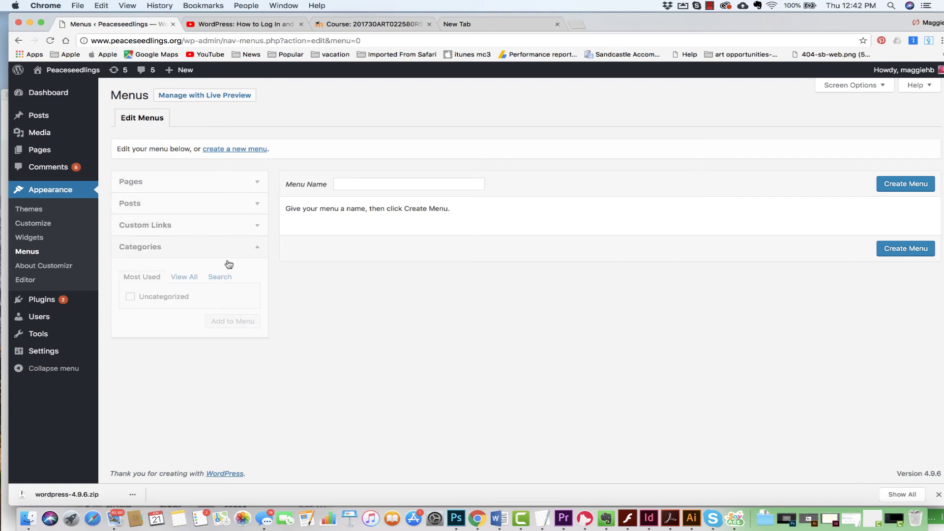
click(239, 190)
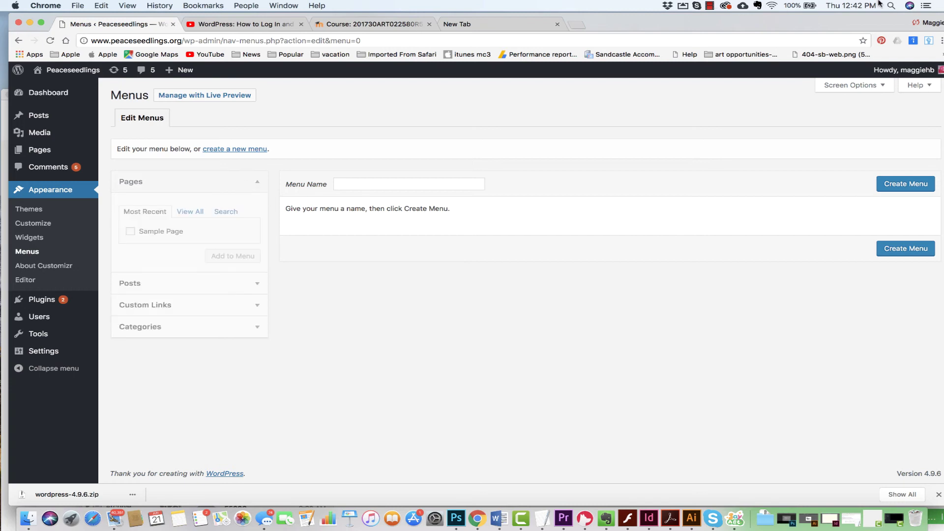
click(710, 5)
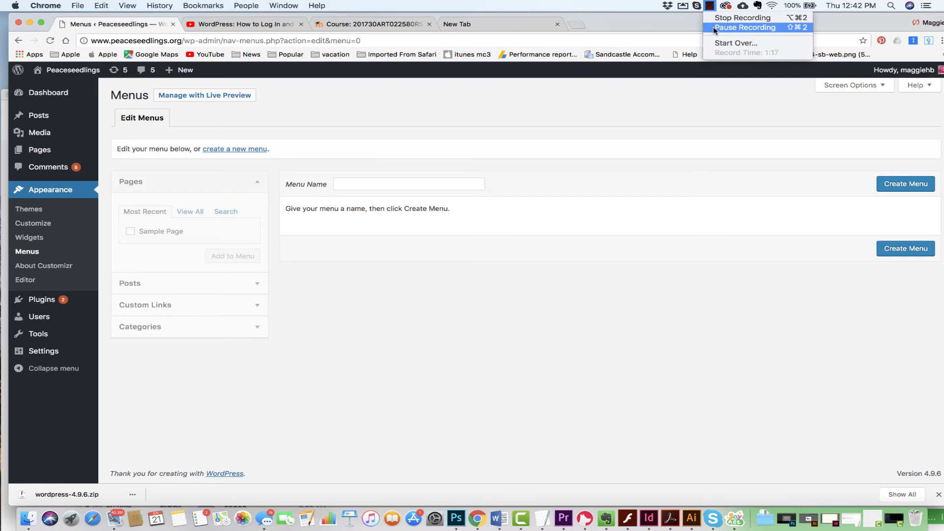
click(737, 28)
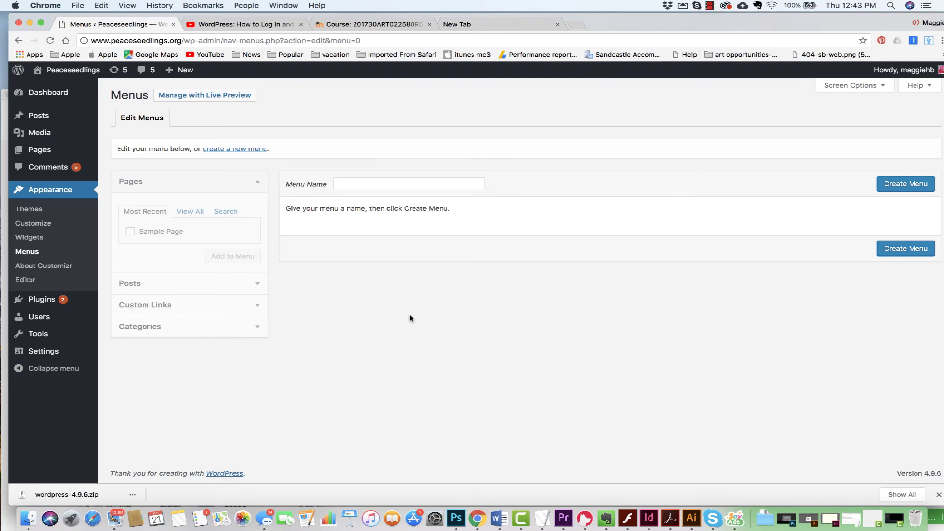
- Create a new page titled 'yoga'
mouse_move(45, 154)
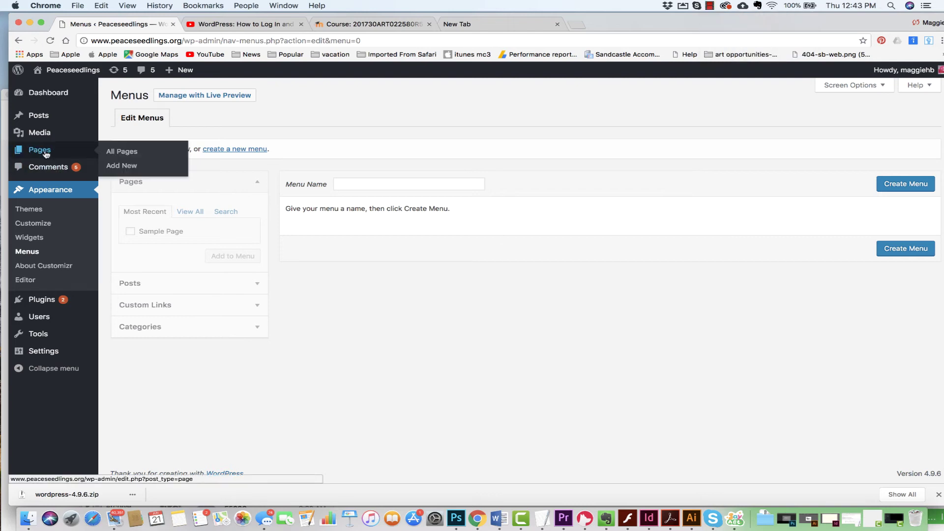
click(125, 167)
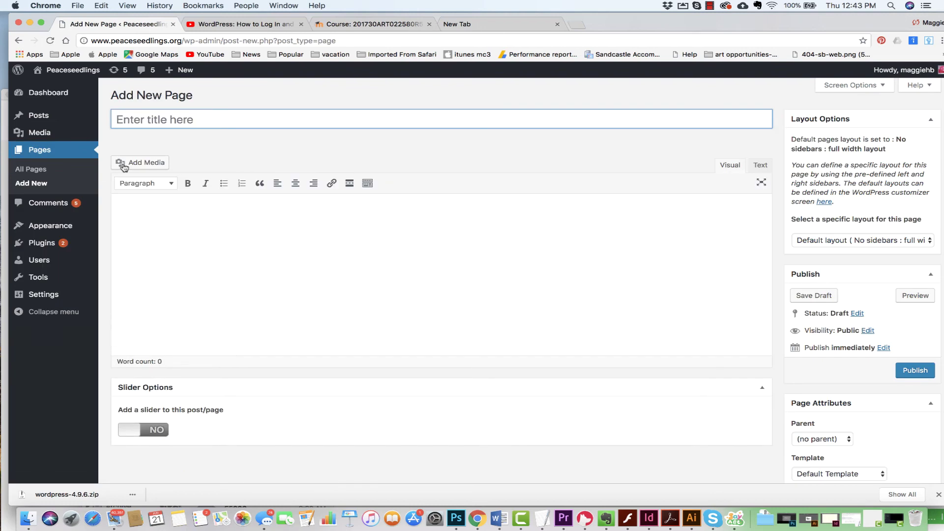
text(yoga)
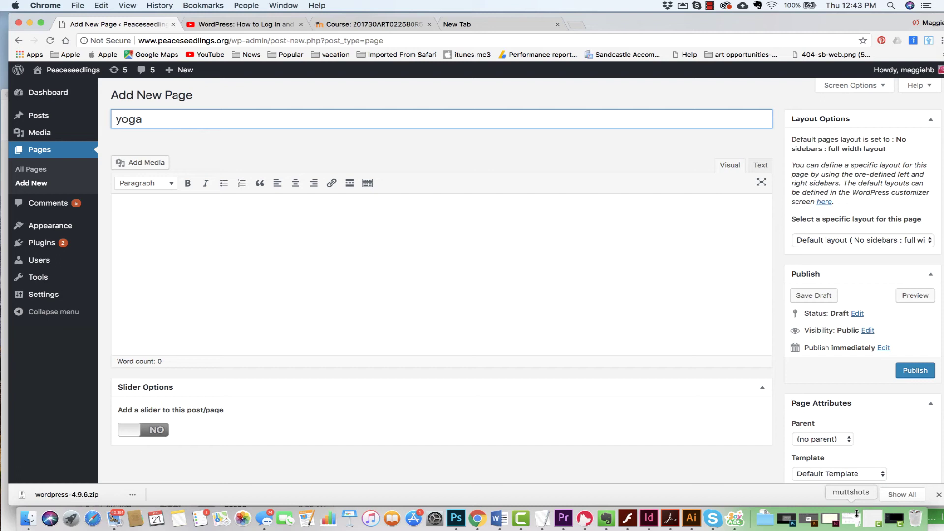
click(758, 467)
- Keep the yoga page's template on Default Template instead of Custom Page Example
scroll(757, 467, down, 2)
scroll(757, 467, down, 5)
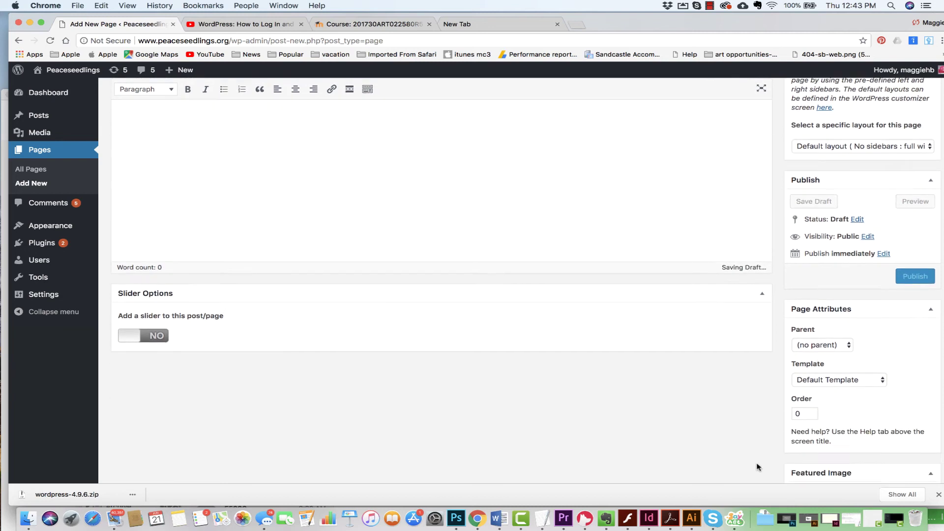
click(879, 336)
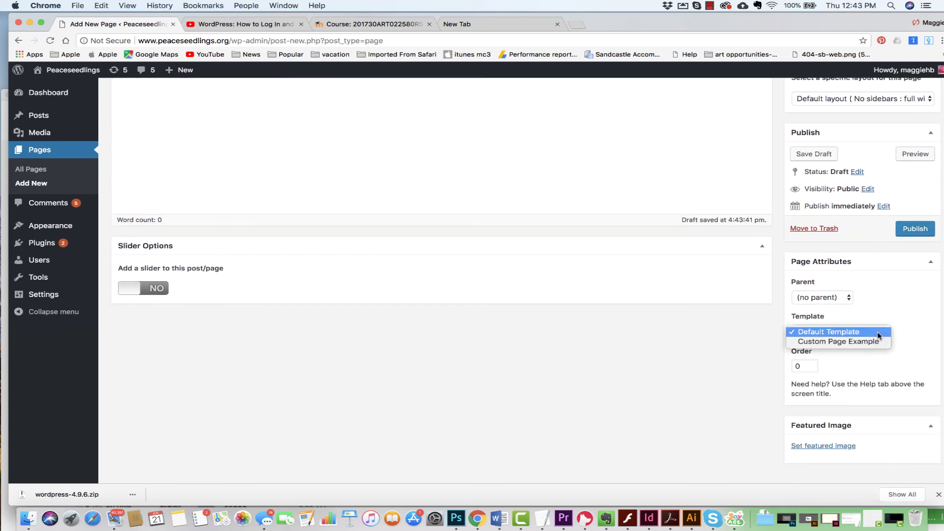
click(879, 335)
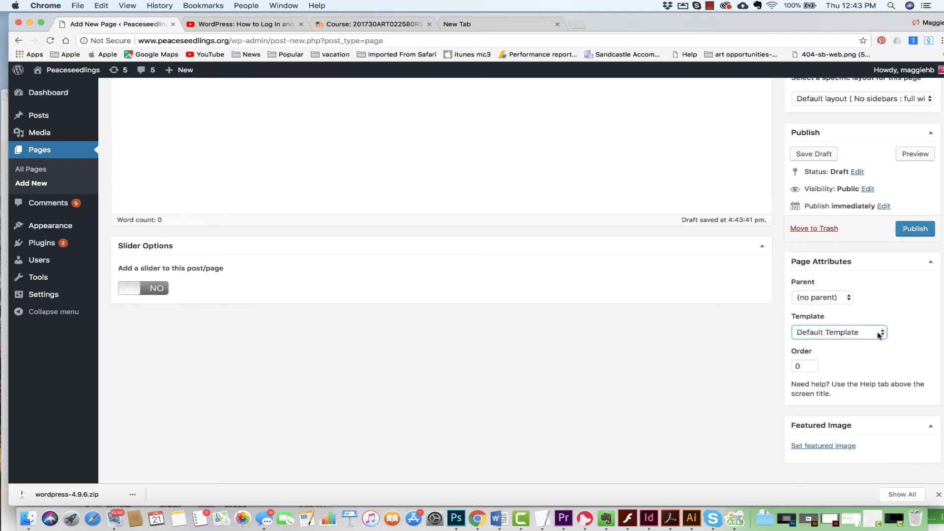
click(879, 336)
click(879, 341)
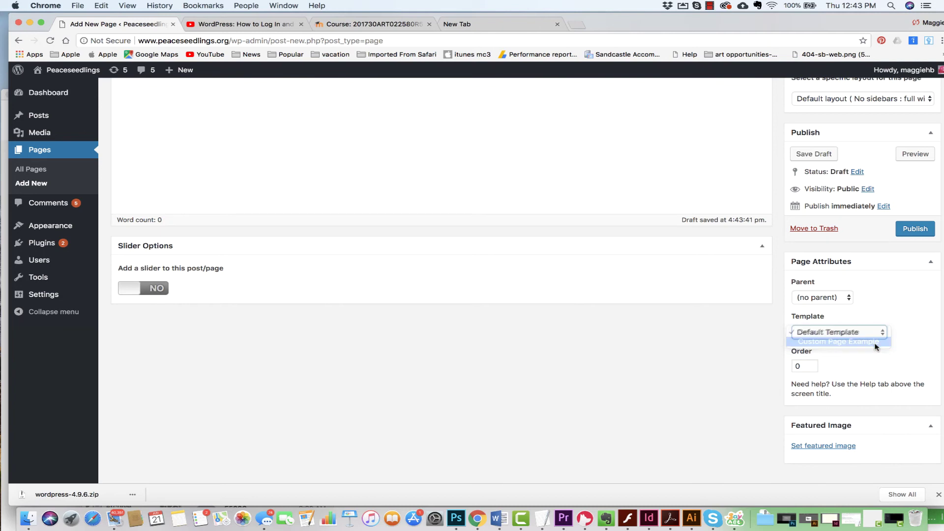
click(880, 332)
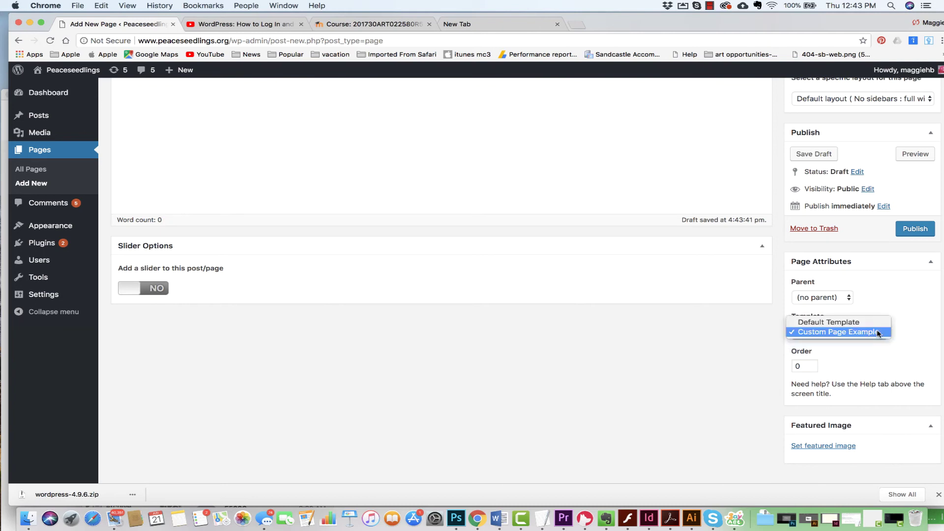
click(865, 322)
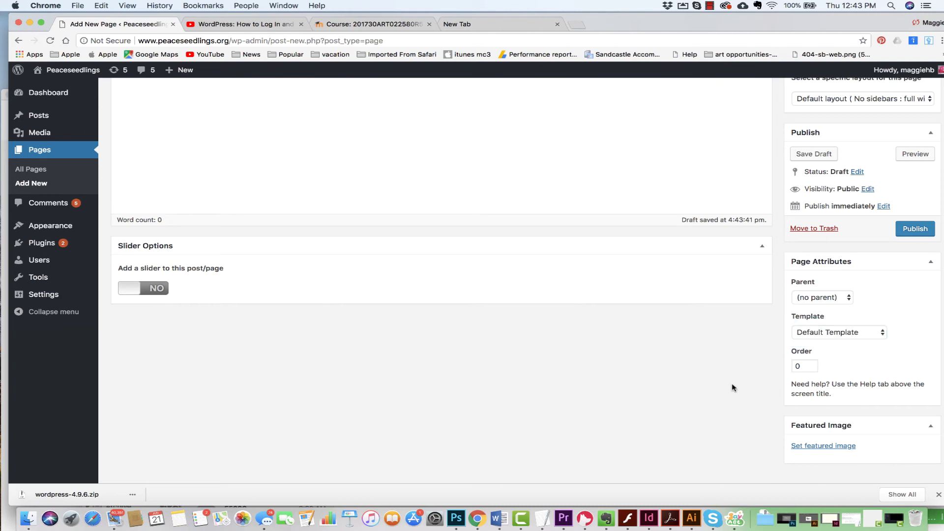
scroll(731, 385, up, 2)
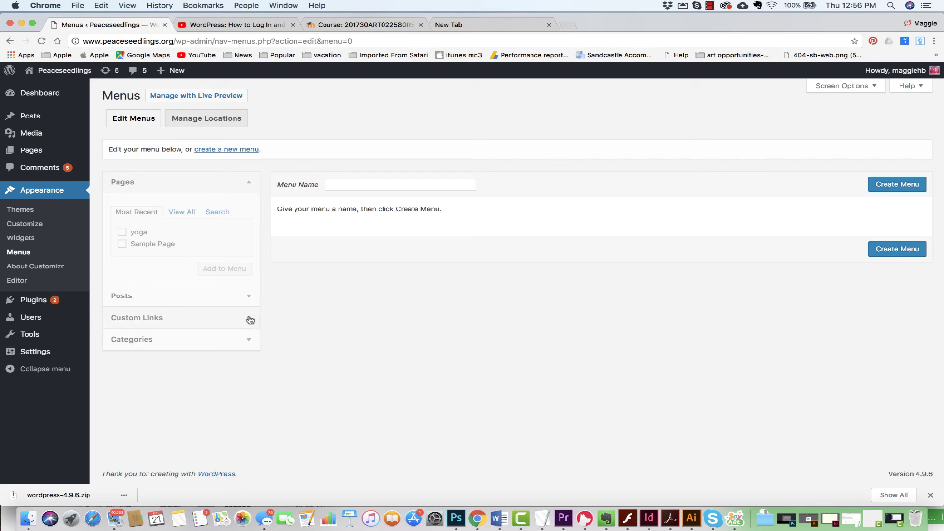
- Enter 'Menu 1' as the menu name and create the menu
click(249, 318)
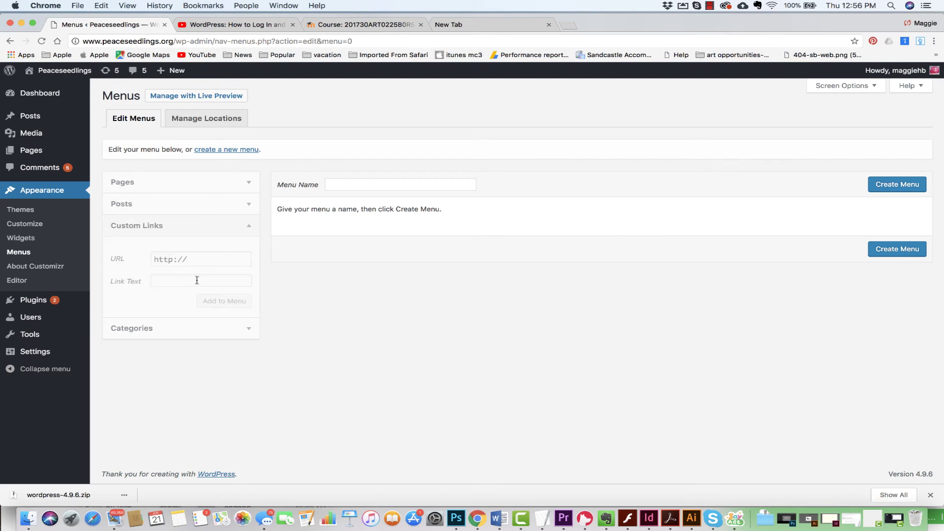
click(343, 183)
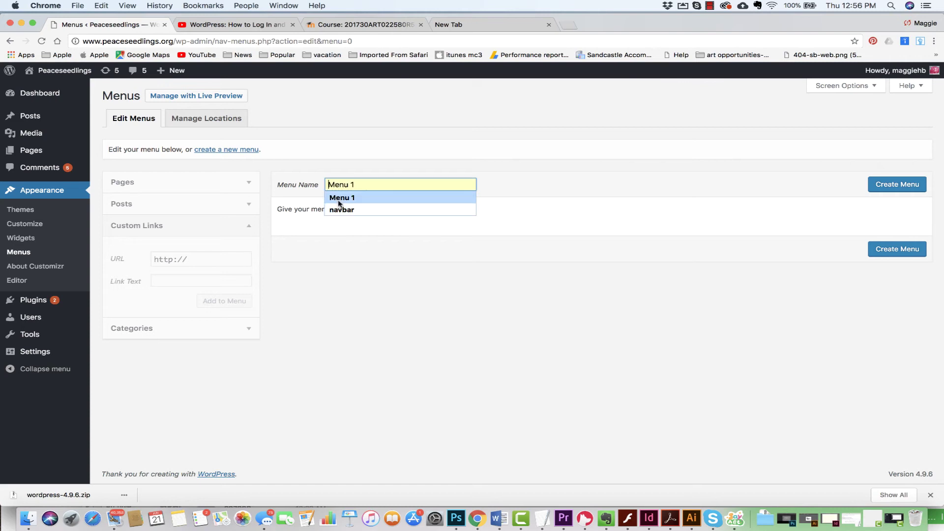
click(338, 198)
click(909, 185)
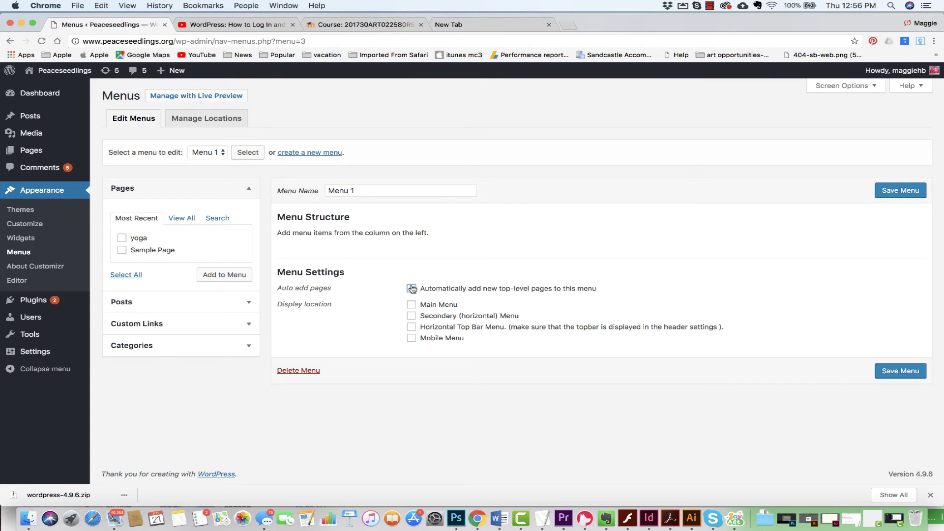
- Auto-add new top-level pages and assign Main, Secondary, Horizontal Top Bar and Mobile locations
click(411, 289)
click(411, 305)
click(412, 317)
click(411, 327)
click(412, 339)
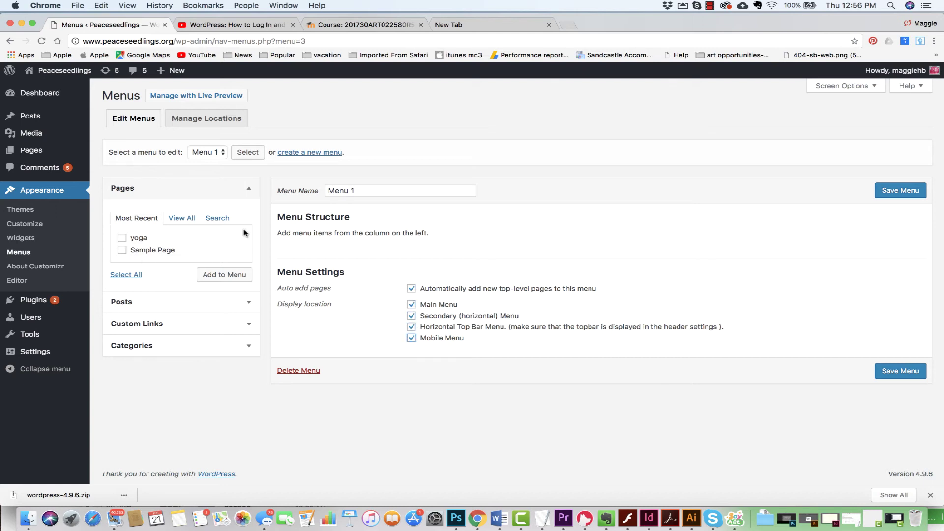
- Add the yoga page to Menu 1 and save the menu
click(122, 237)
click(225, 277)
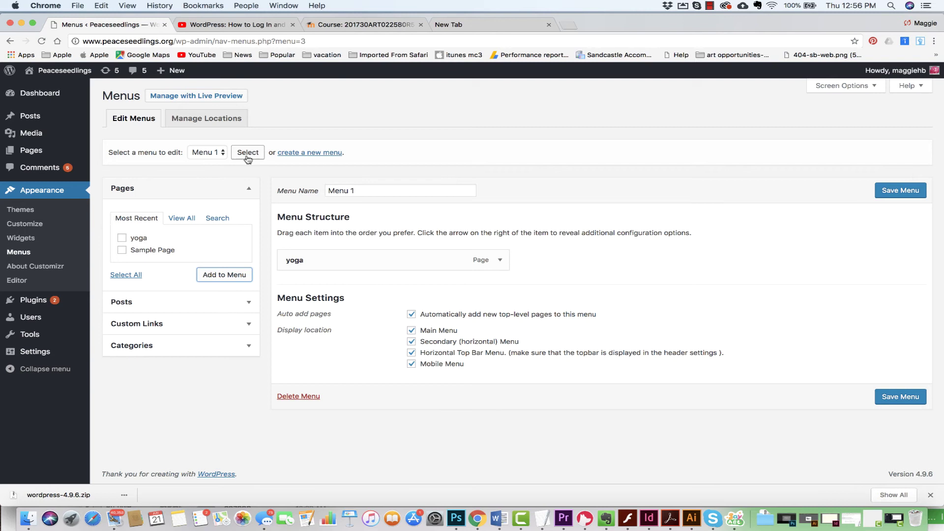
click(892, 193)
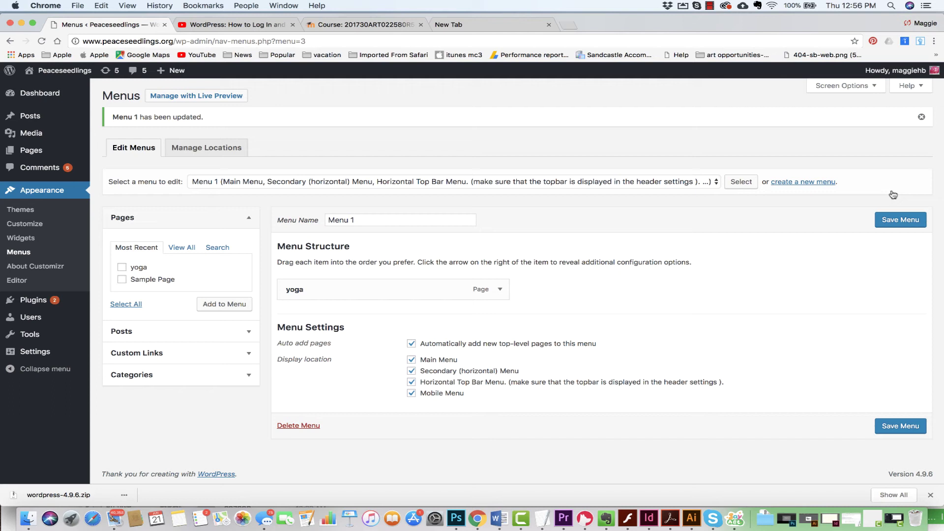
- Show the Manage Locations view listing Menu 1 for each theme location
click(210, 144)
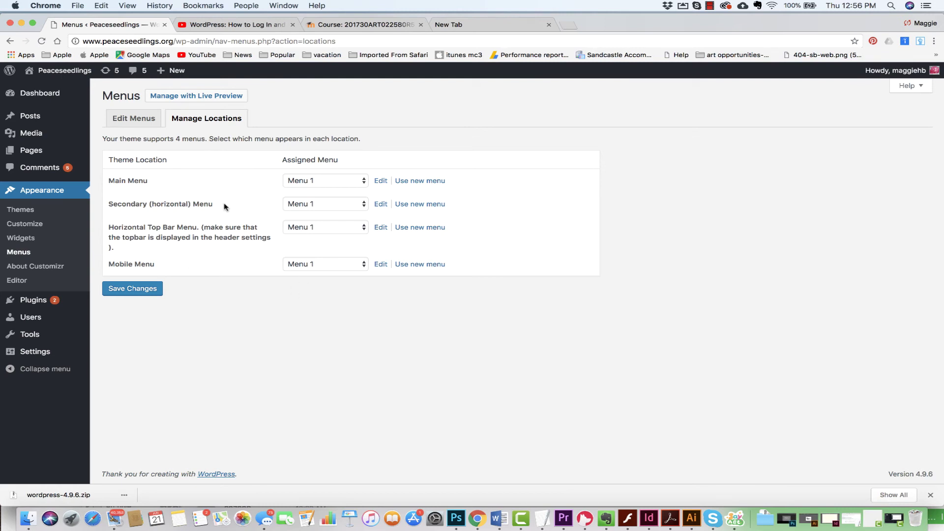
- Visit the live site, follow the YOGA menu link, and return to the home page
mouse_move(70, 70)
click(49, 88)
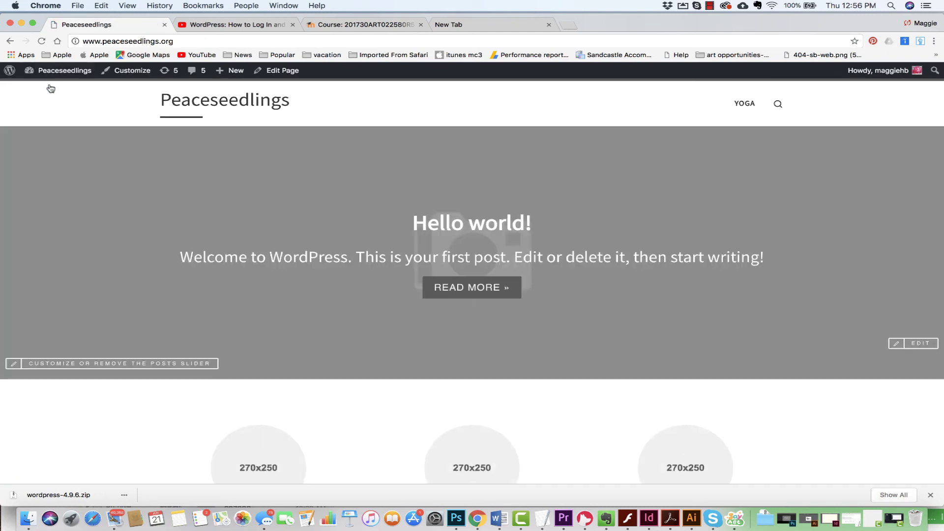
click(744, 105)
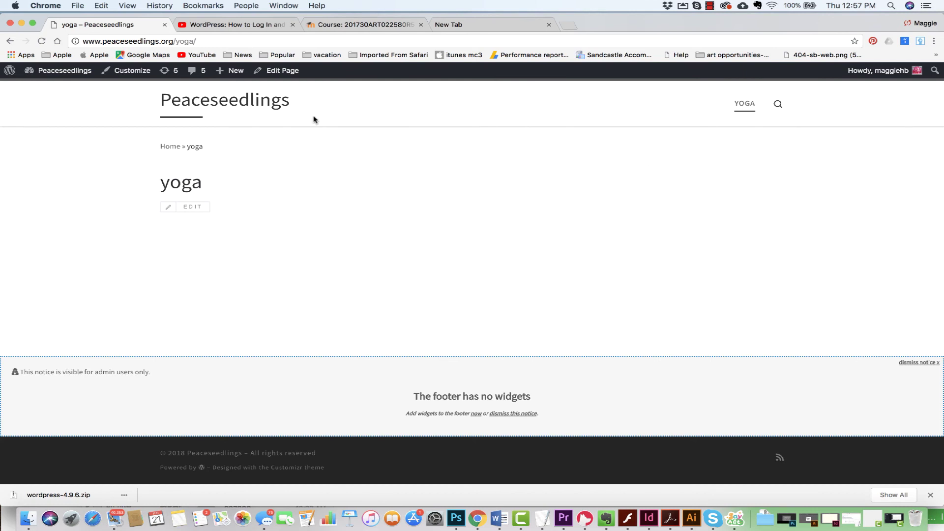
click(11, 42)
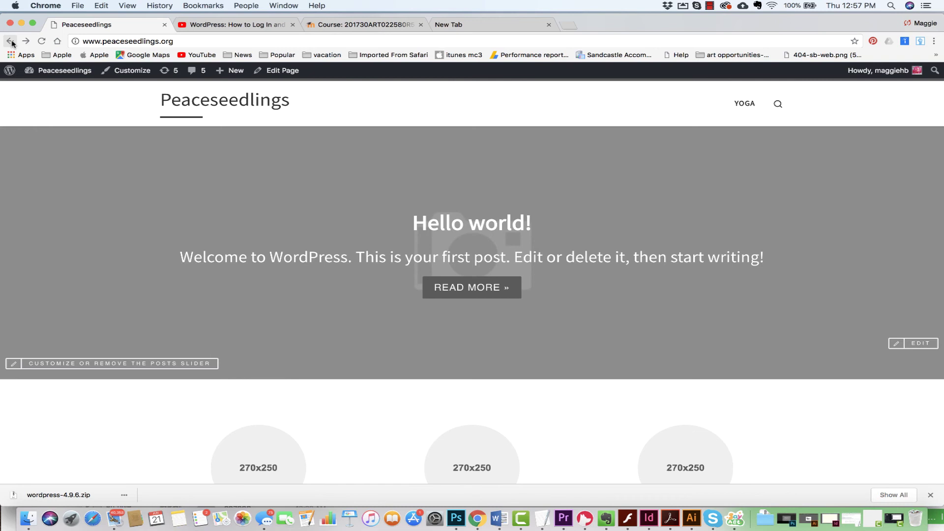
- Copy the home page's web address from the address bar via Edit > Copy
mouse_move(60, 74)
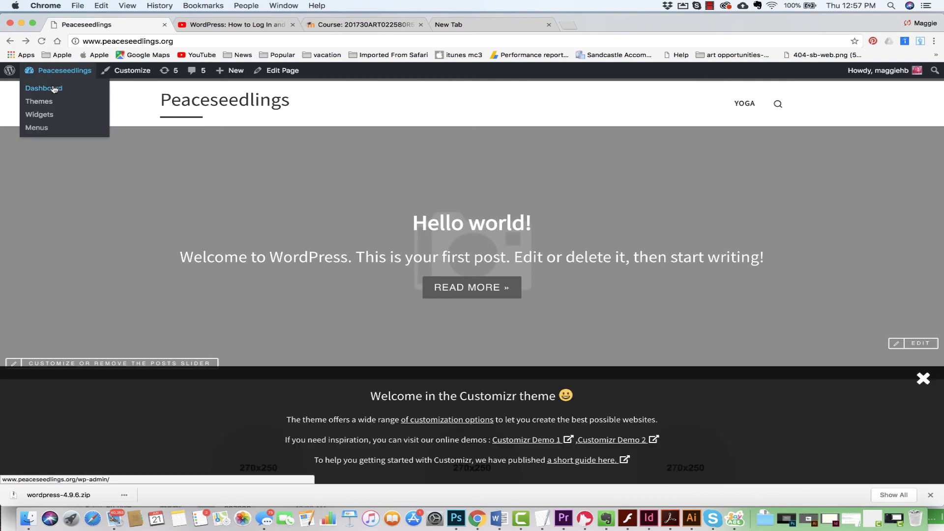
click(115, 39)
click(99, 5)
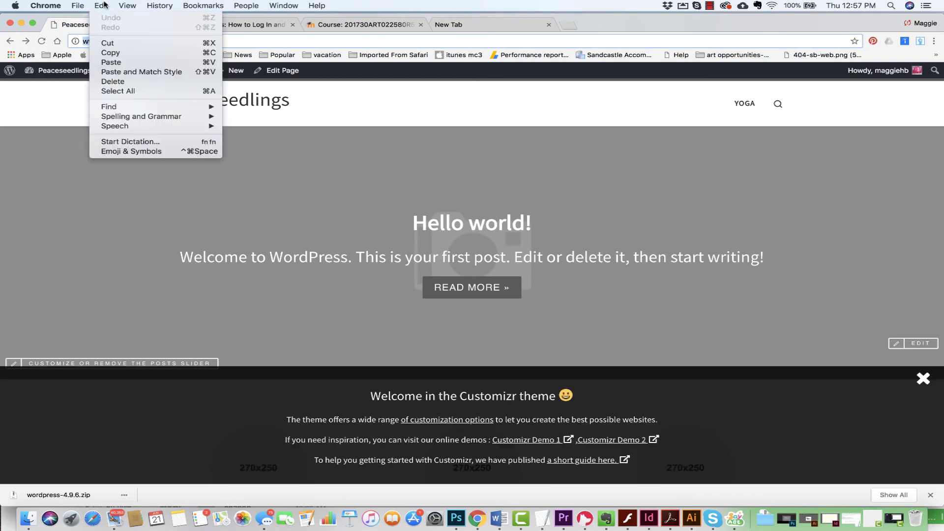
click(253, 46)
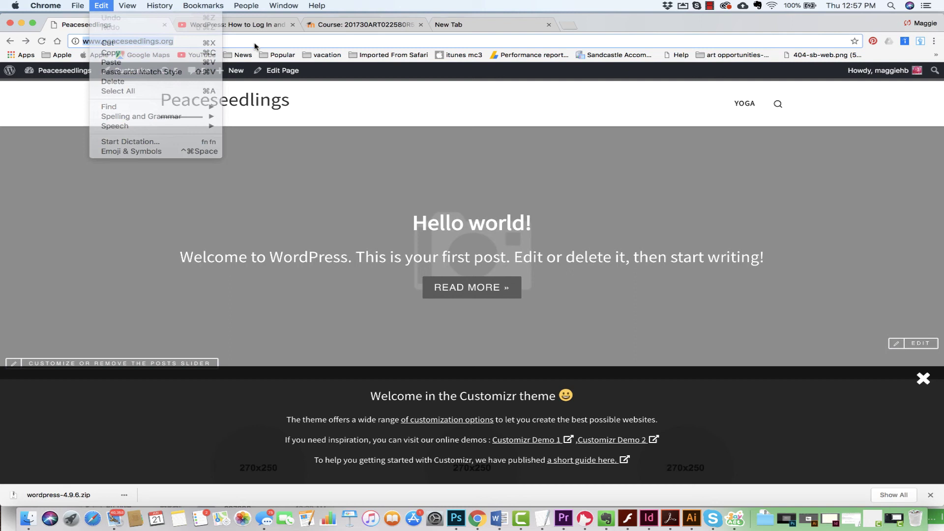
click(211, 43)
key(super+a)
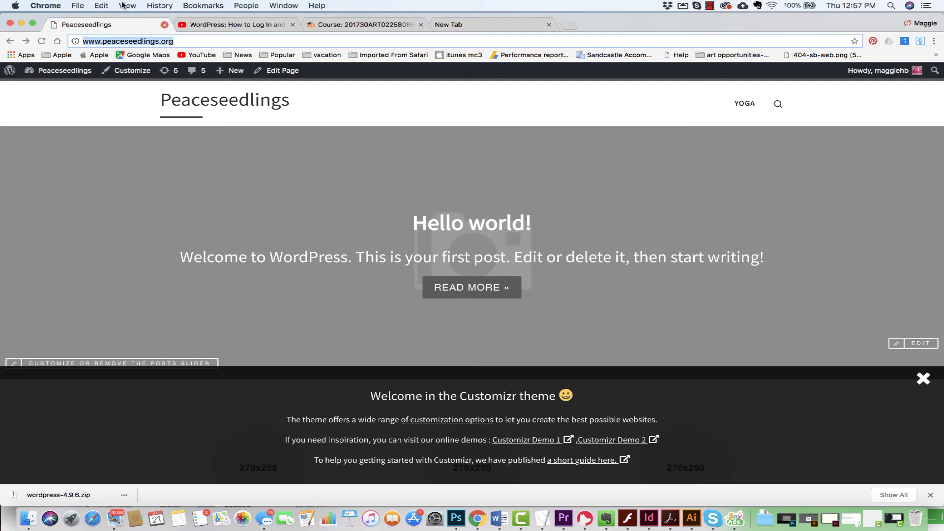
click(105, 6)
click(111, 53)
- In the Menus editor, start a custom link labelled 'Home' with the pasted site address
mouse_move(70, 73)
click(54, 88)
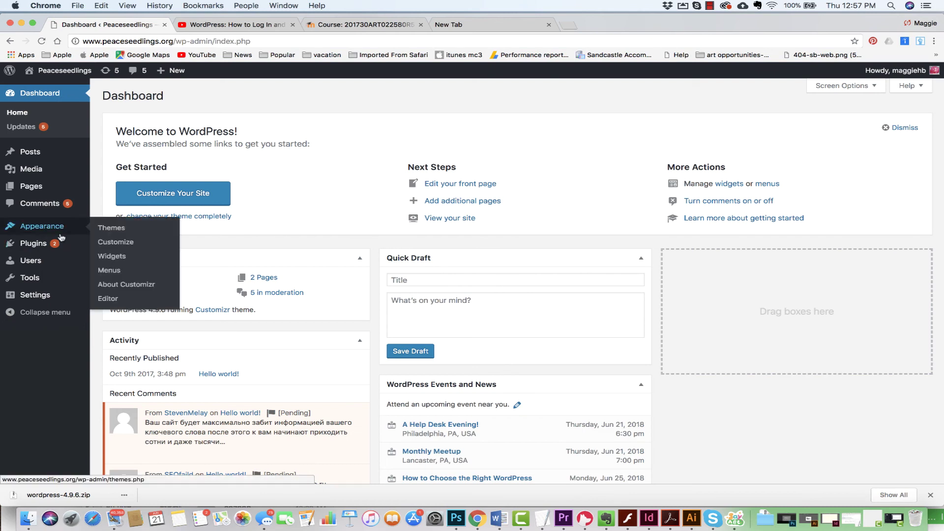
click(116, 270)
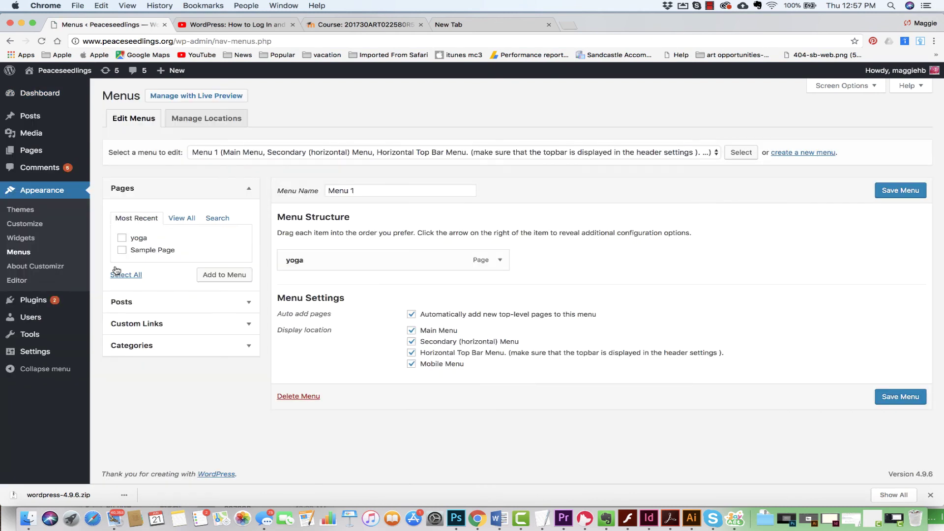
click(180, 324)
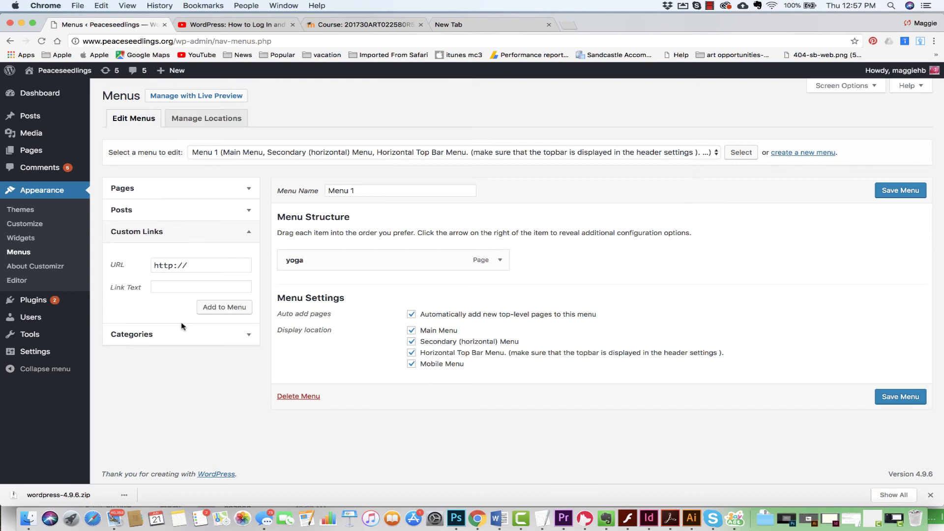
click(179, 286)
text(Home)
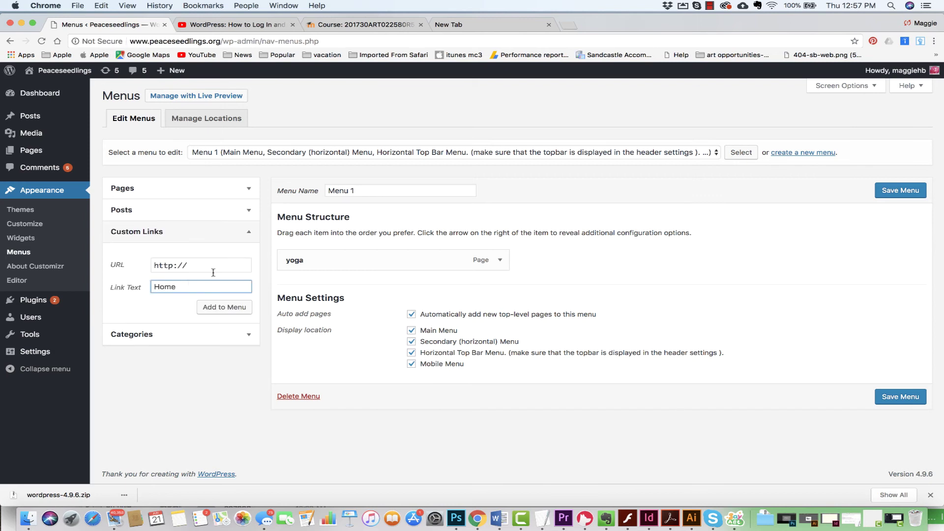
click(213, 270)
key(super+a)
key(super+v)
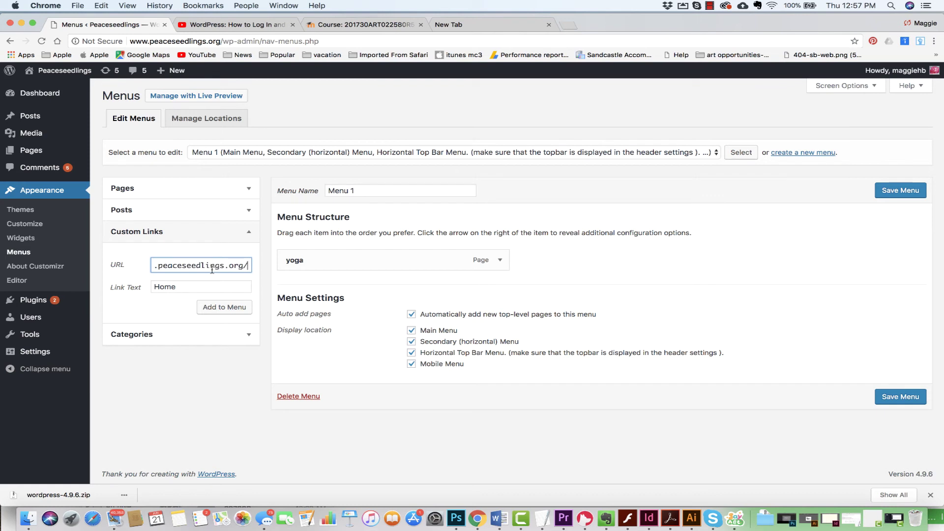
- Relabel the link 'home', add it to Menu 1 above yoga, and save
click(187, 287)
key(super+a)
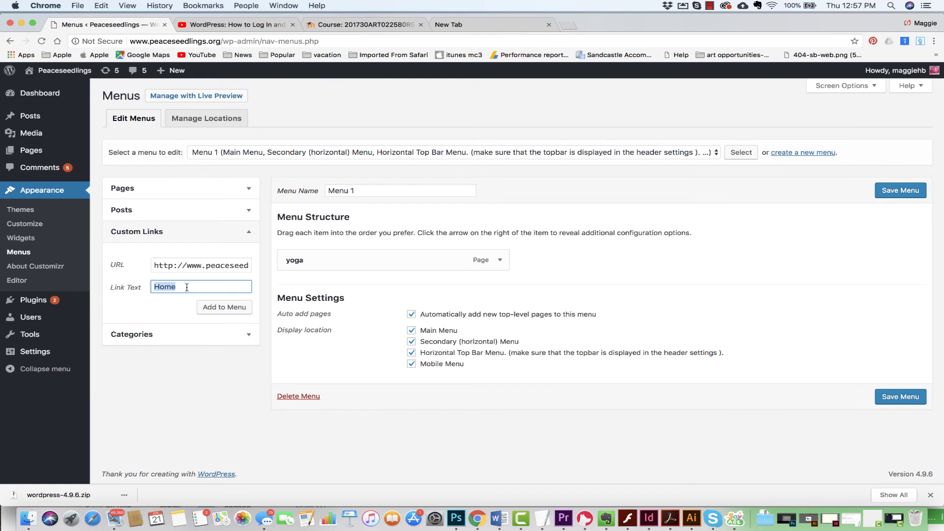
text(home)
click(231, 309)
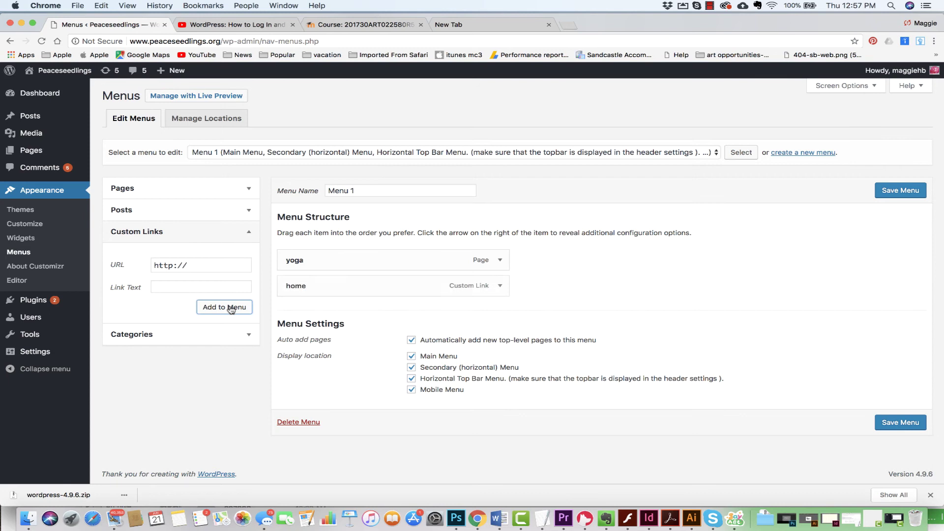
drag(362, 280, 362, 253)
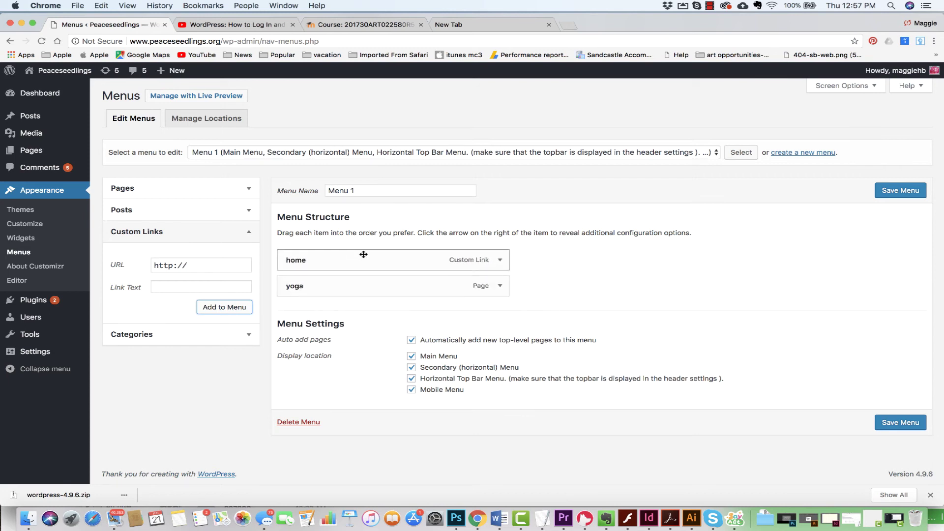
click(901, 192)
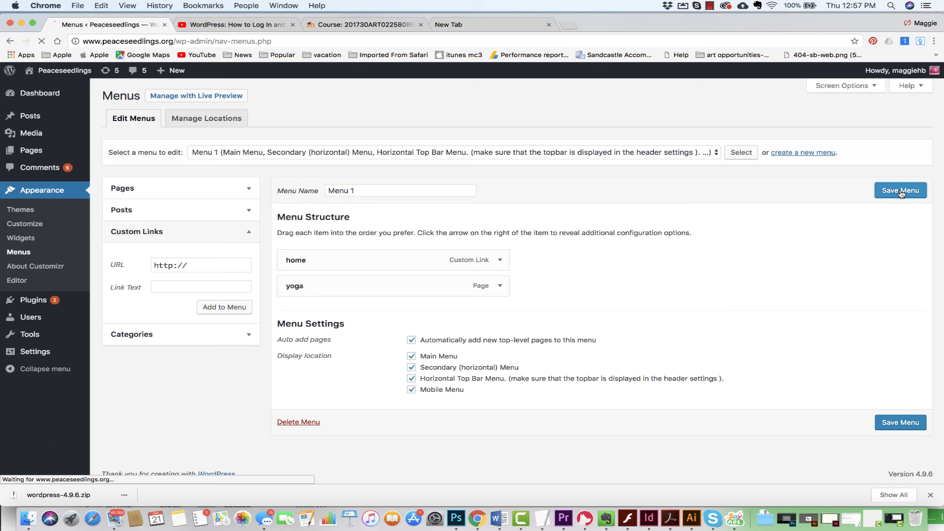
- Visit the live site and test the YOGA menu link
mouse_move(64, 71)
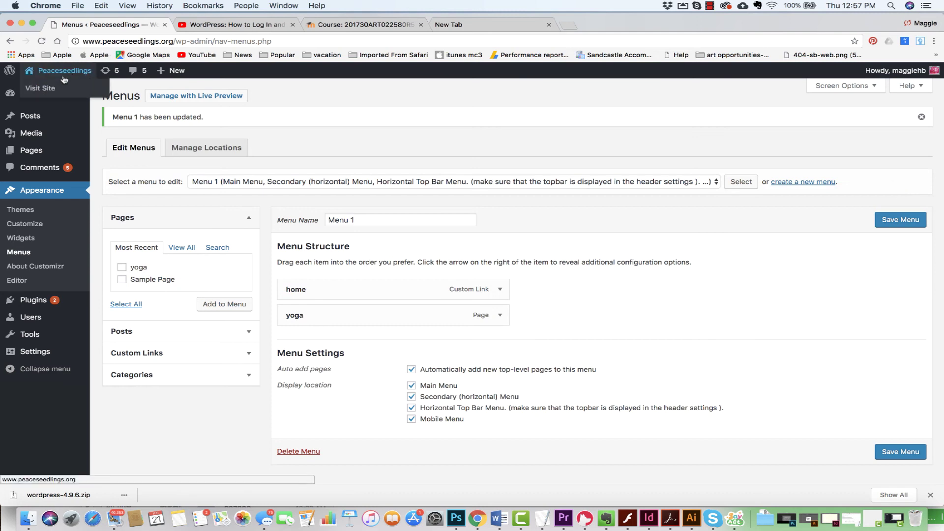
click(58, 88)
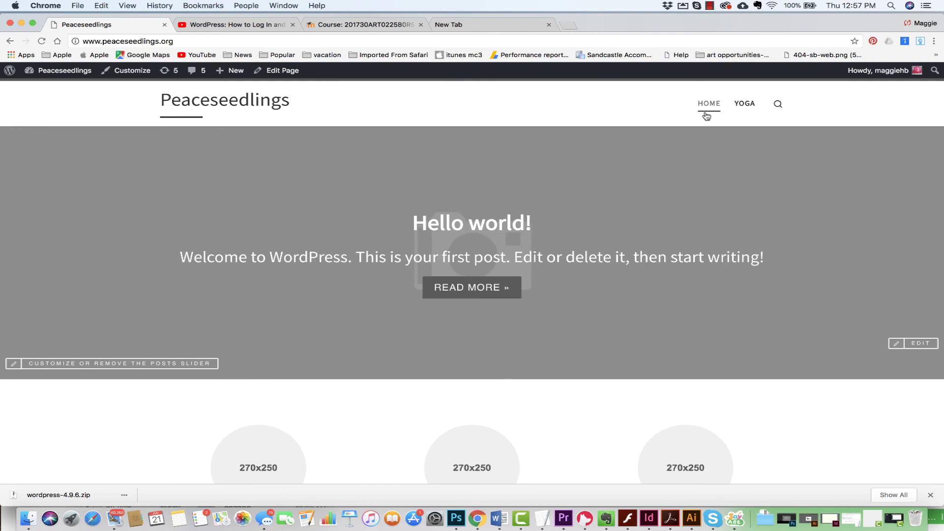
click(752, 108)
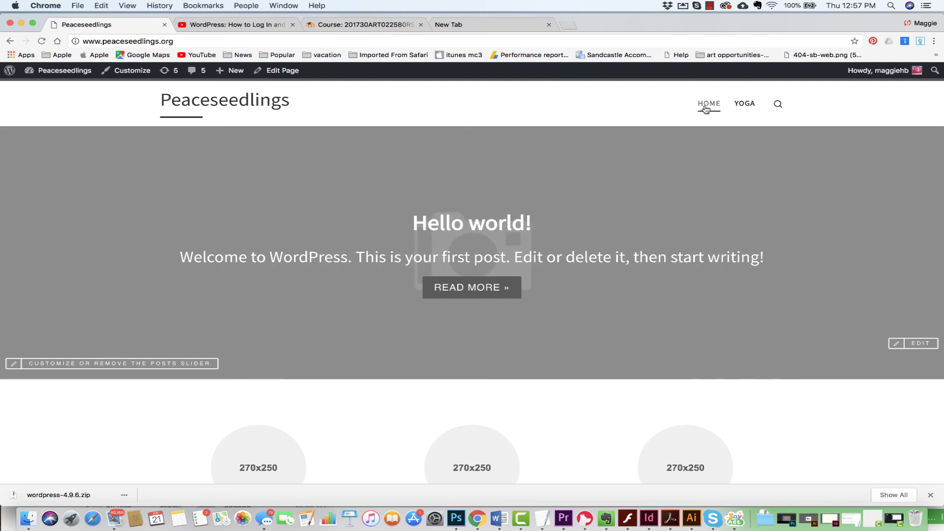
- Close the Customizr welcome banner further down the front page, then scroll back up
scroll(706, 109, down, 10)
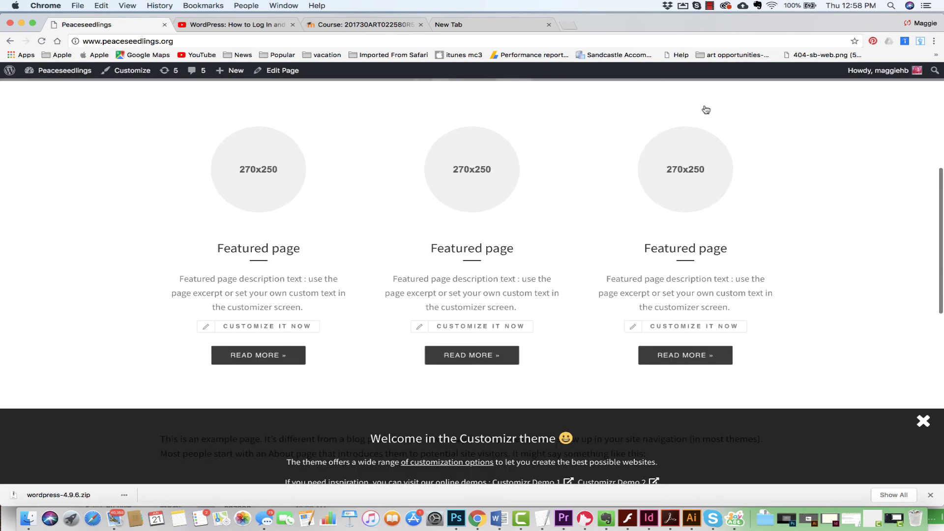
scroll(707, 110, down, 15)
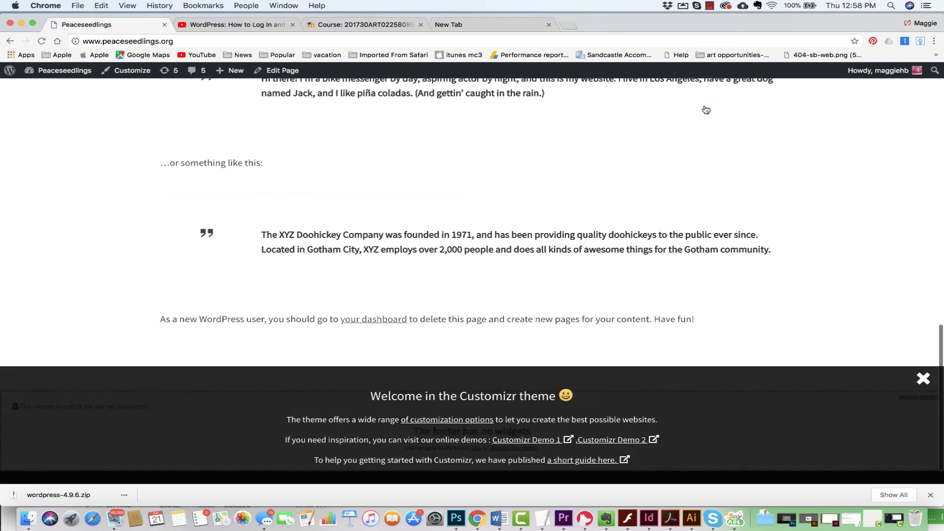
scroll(706, 109, down, 2)
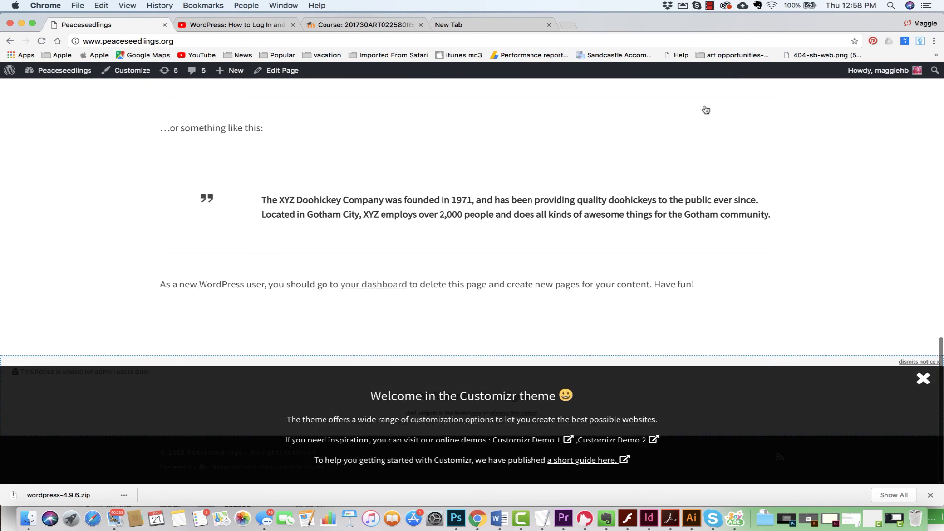
click(923, 378)
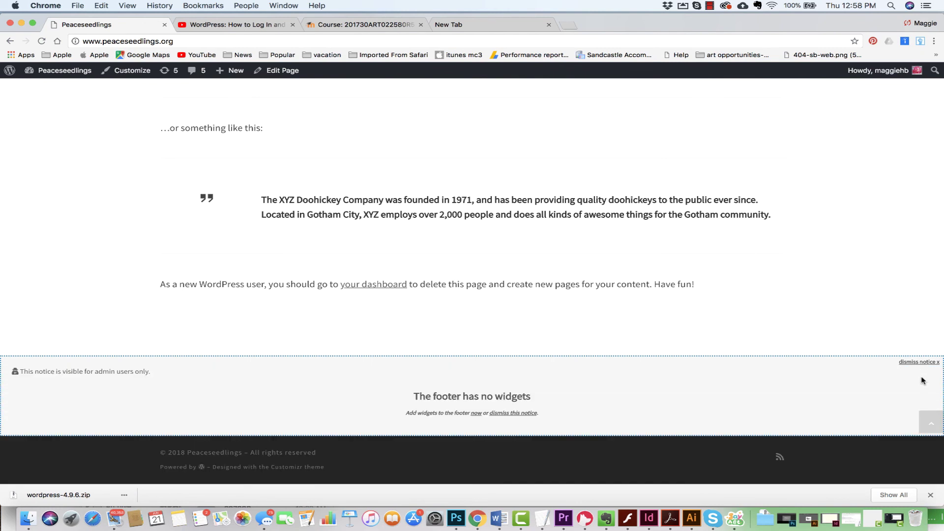
scroll(923, 380, up, 10)
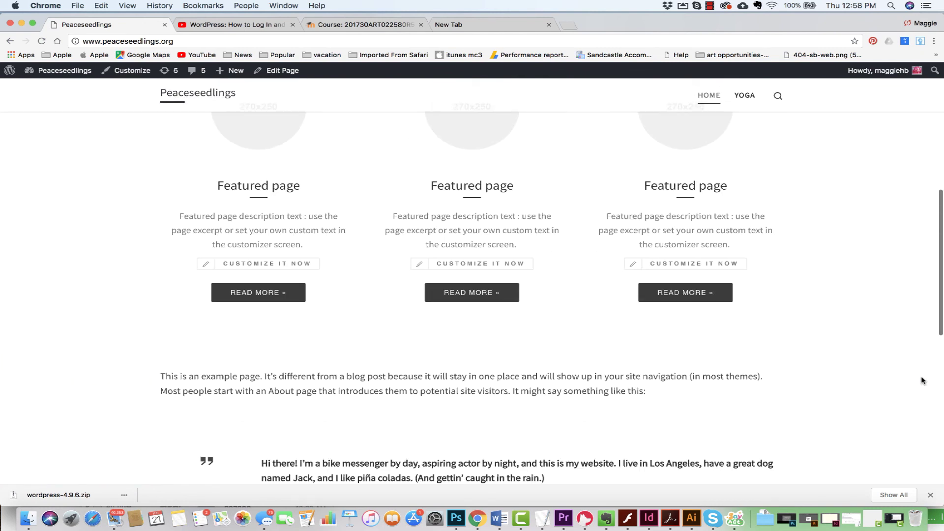
scroll(922, 380, up, 8)
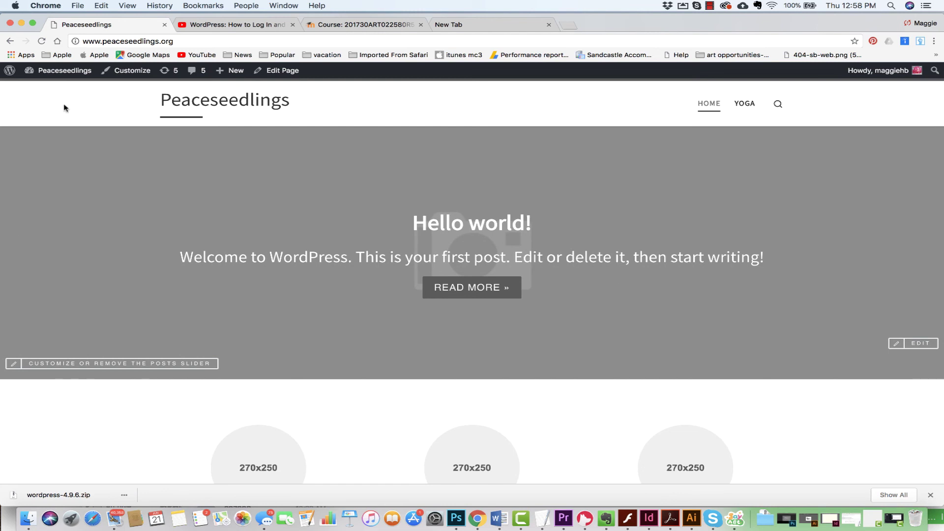
mouse_move(65, 72)
click(49, 89)
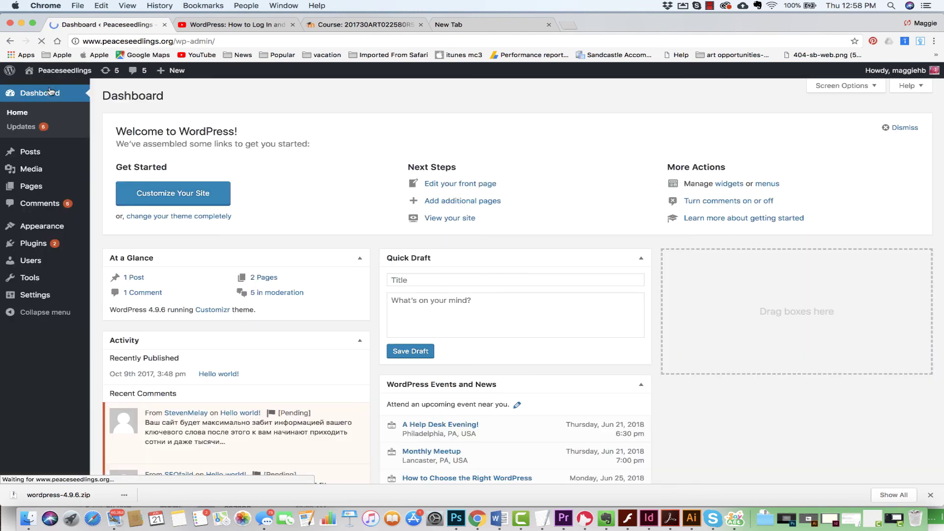
mouse_move(52, 191)
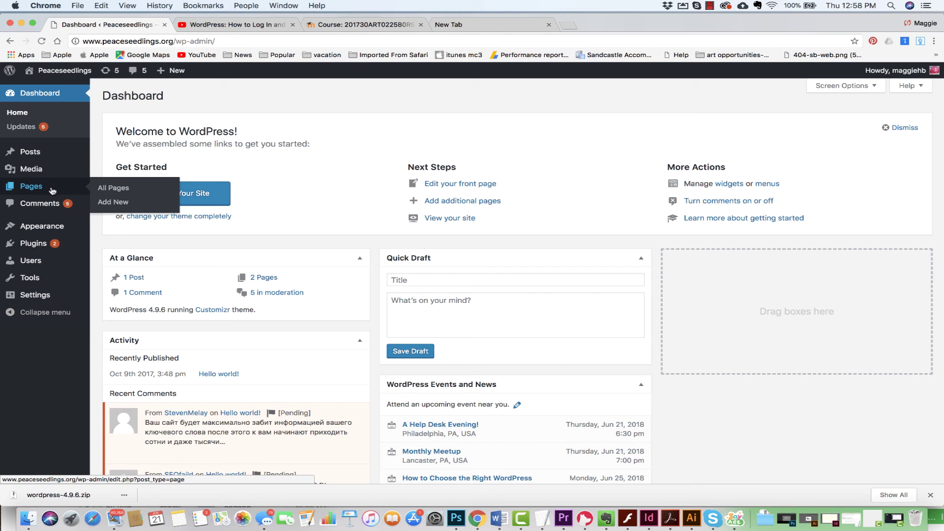
mouse_move(50, 152)
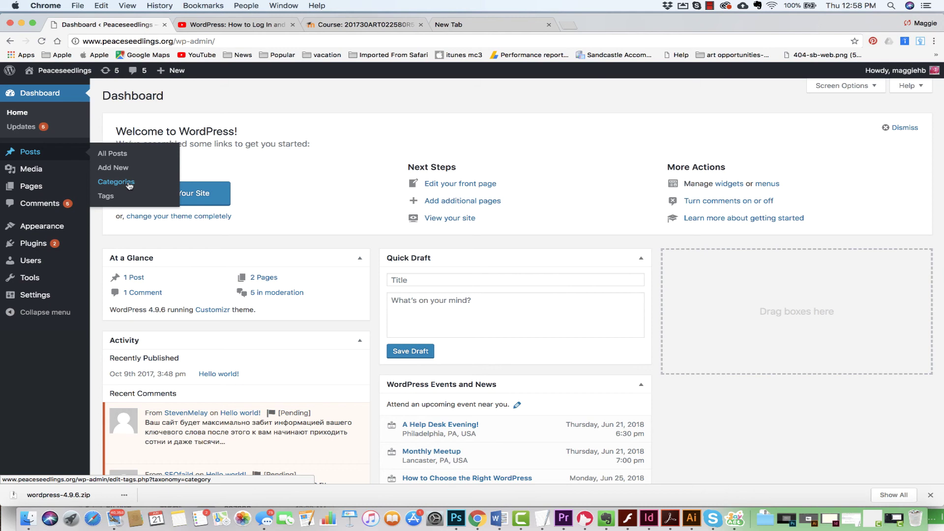
- Add a category named 'meditation' on the Posts > Categories page
click(129, 185)
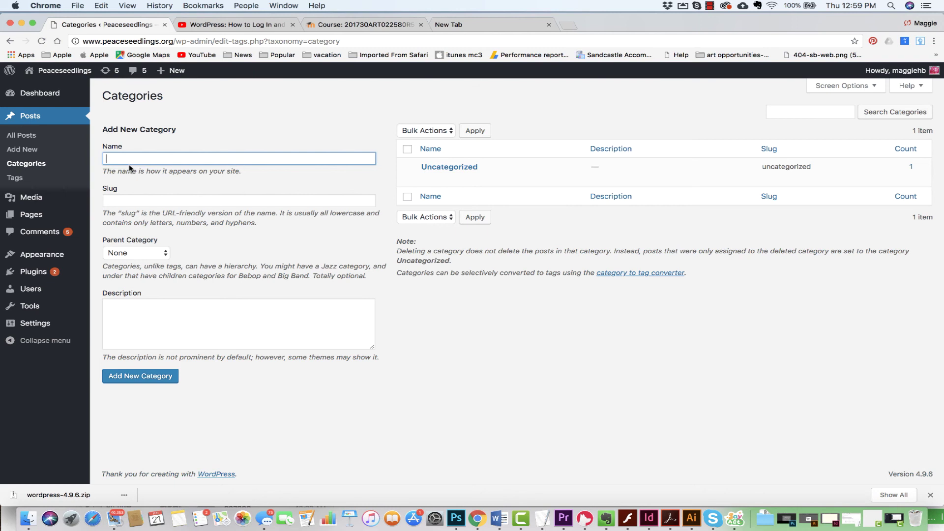
text(meditati)
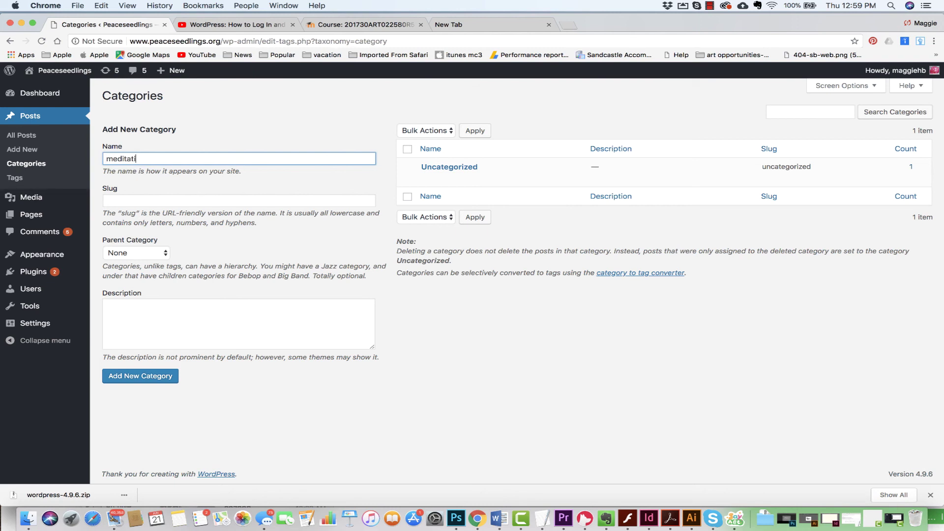
text(on)
click(135, 378)
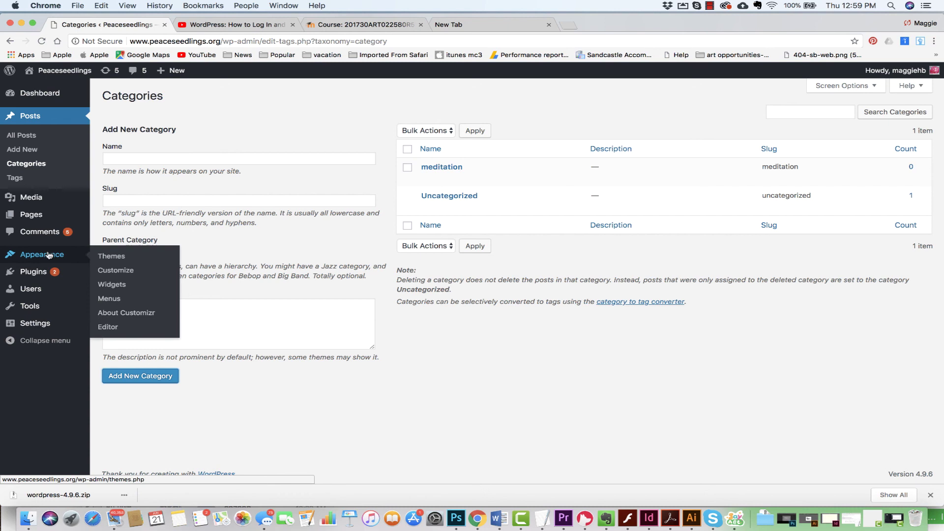
- Add the meditation category from the full Categories list to Menu 1
mouse_move(90, 256)
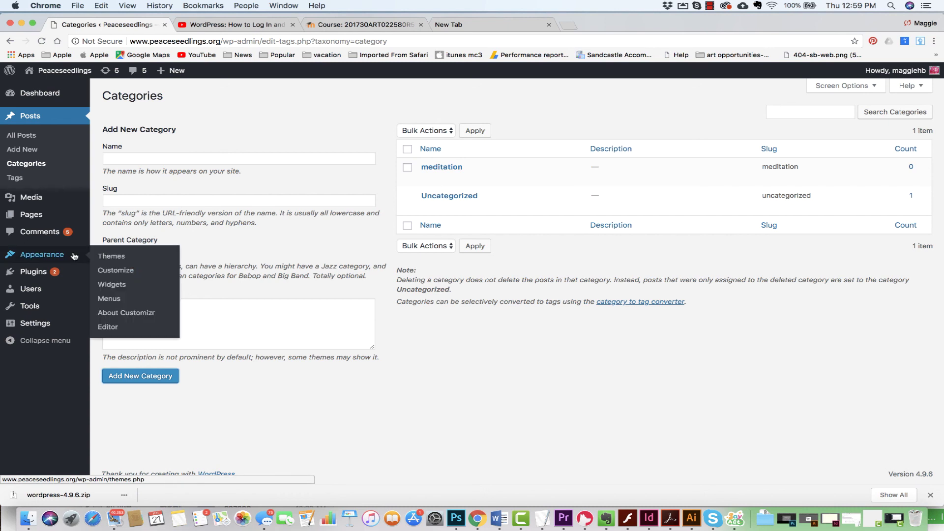
click(109, 299)
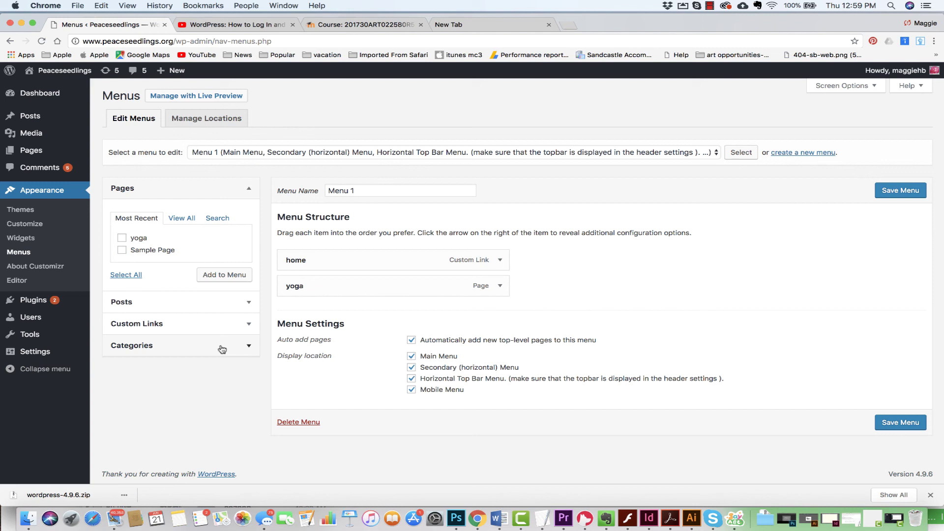
click(220, 346)
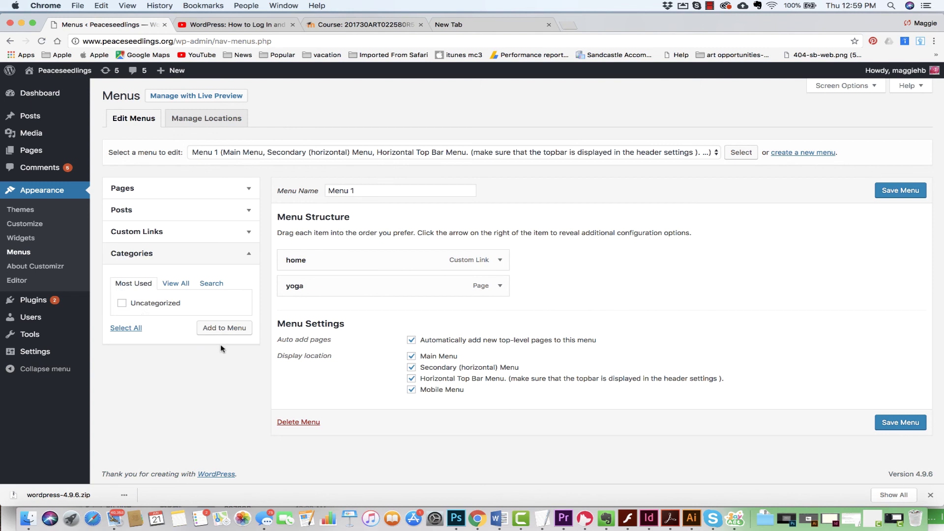
click(187, 284)
click(122, 304)
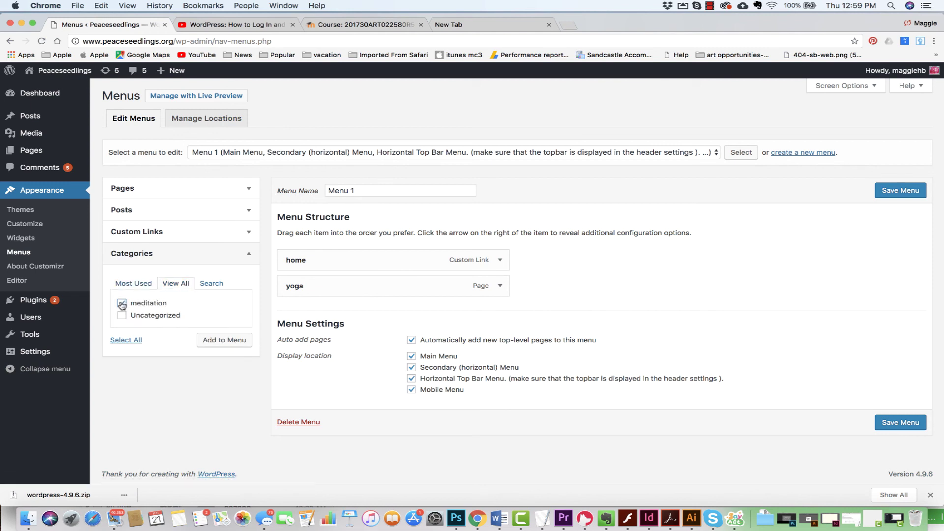
click(222, 340)
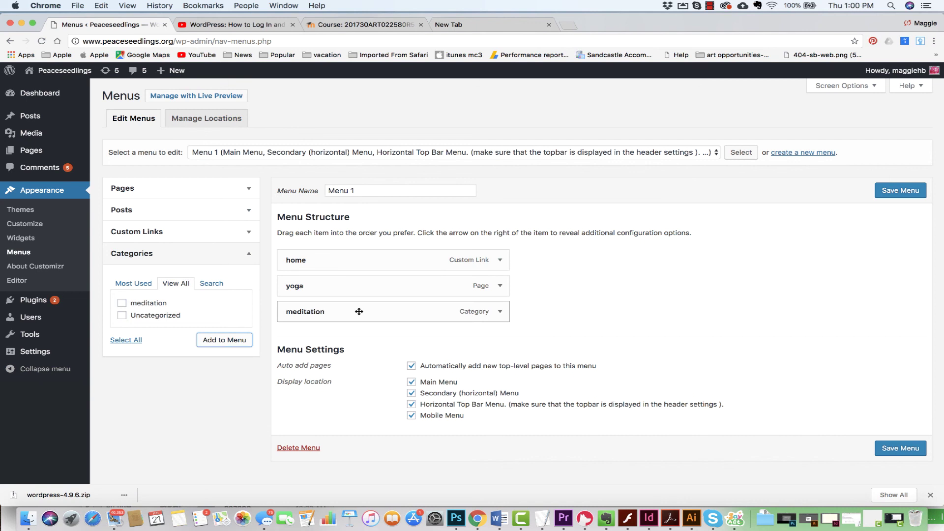
- Nest meditation as a sub item under yoga and save the menu
mouse_move(359, 311)
mouse_down()
mouse_move(358, 276)
mouse_move(348, 288)
mouse_move(364, 315)
mouse_up()
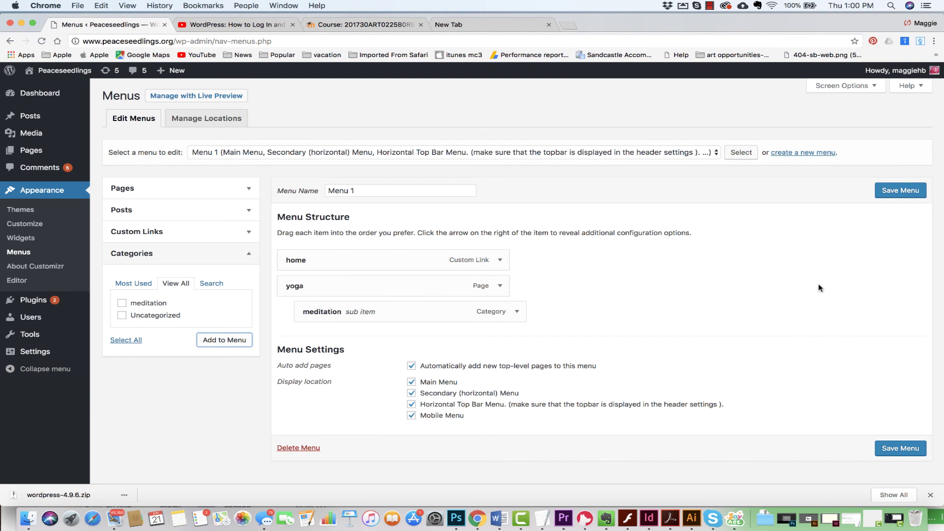
click(898, 192)
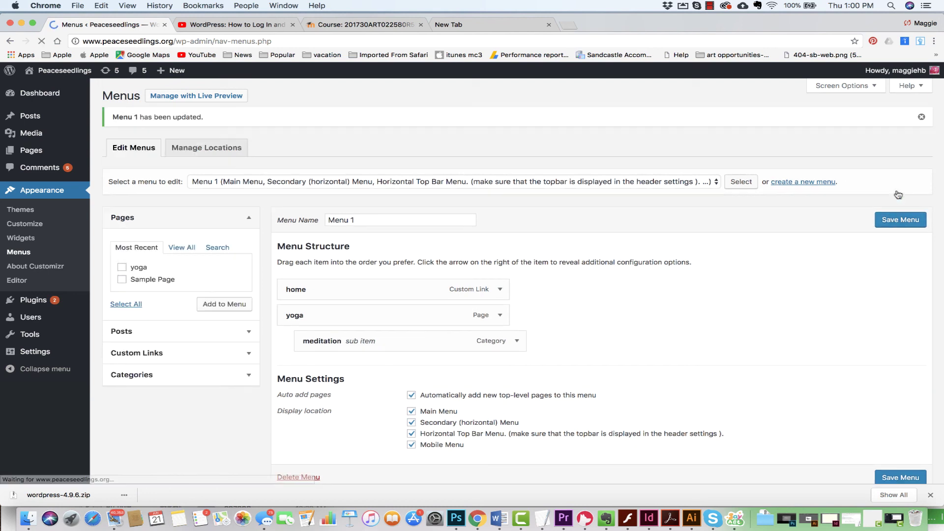
mouse_move(39, 101)
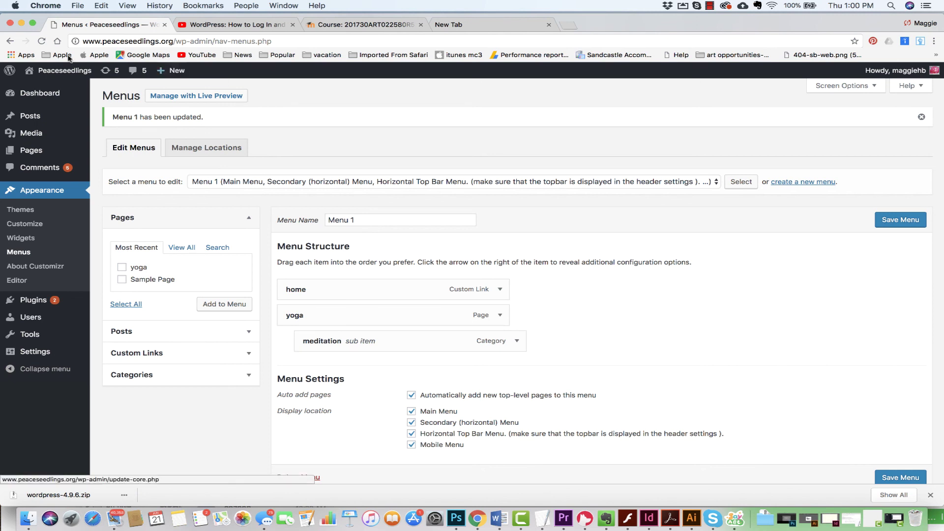
- View the live site and check that MEDITATION appears under YOGA
mouse_move(62, 71)
click(48, 89)
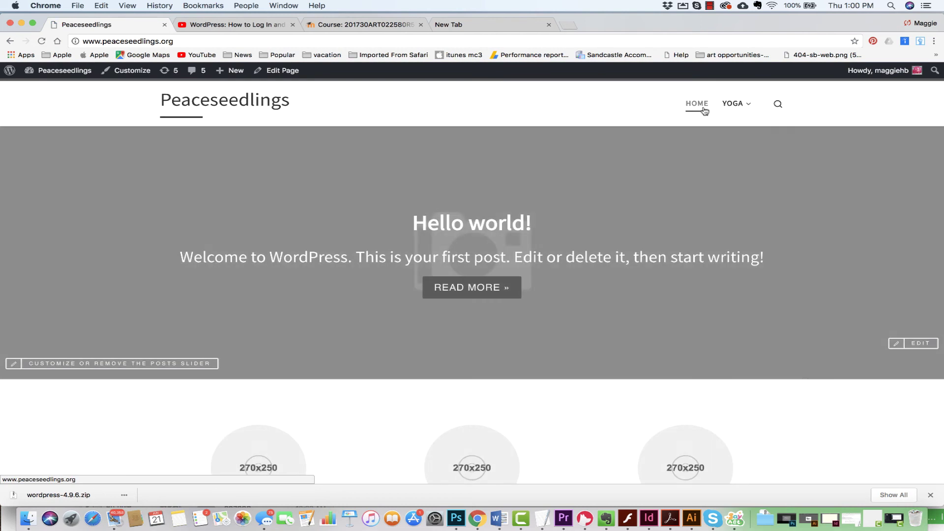
mouse_move(739, 103)
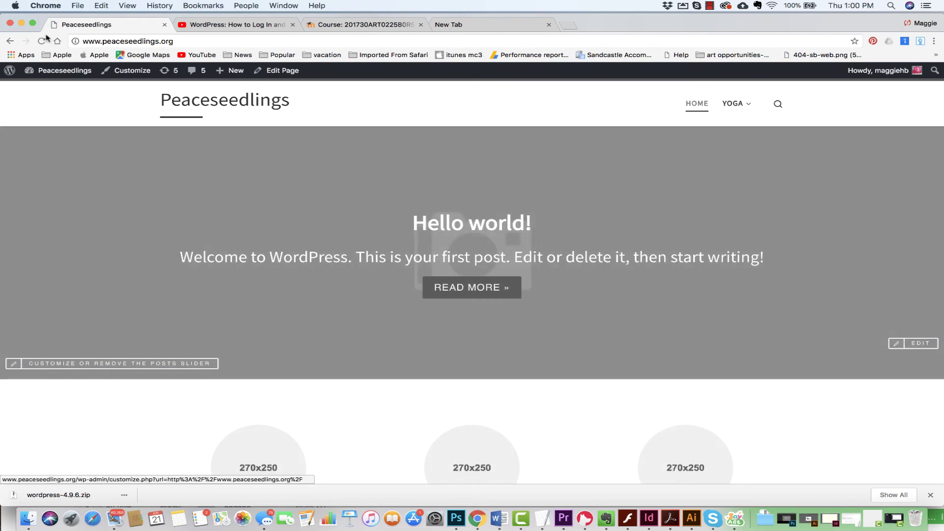
- Return to the Menus editor, expand Custom Links, and open a new browser tab
mouse_move(54, 71)
click(51, 89)
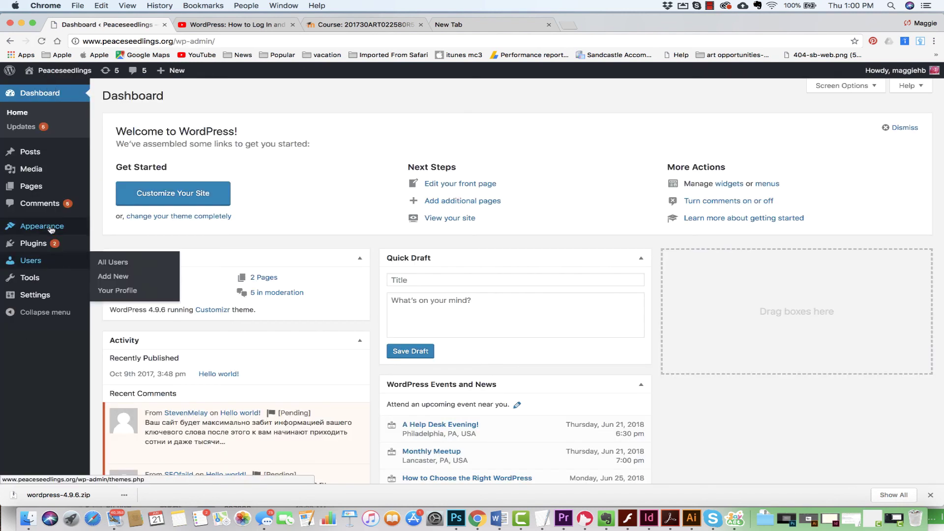
mouse_move(50, 227)
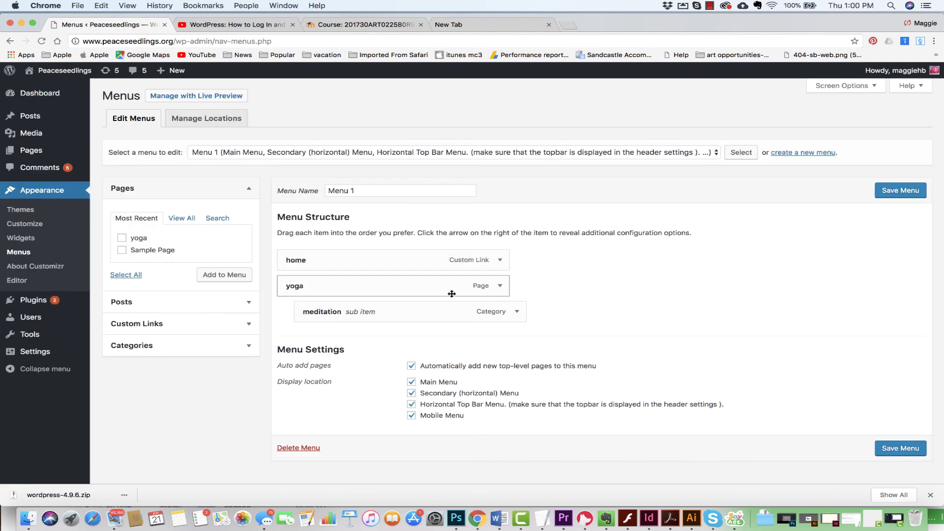
click(183, 325)
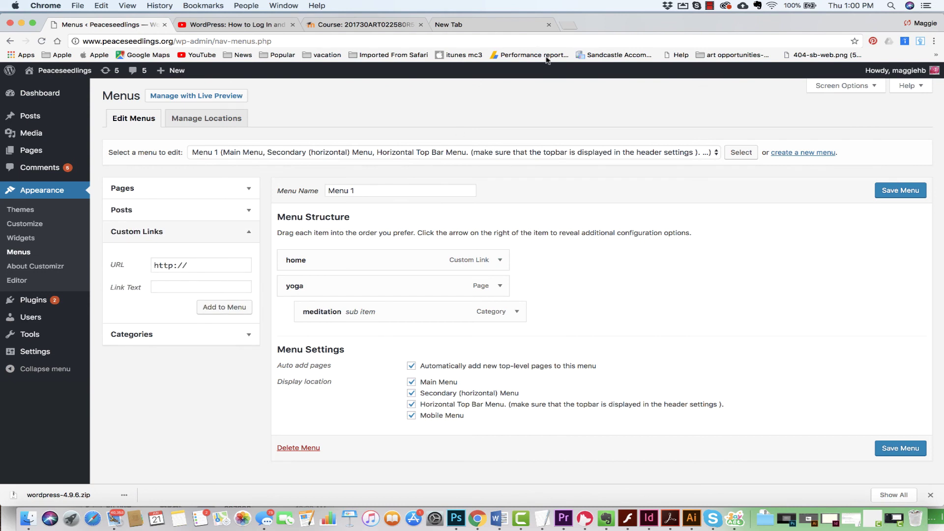
click(569, 24)
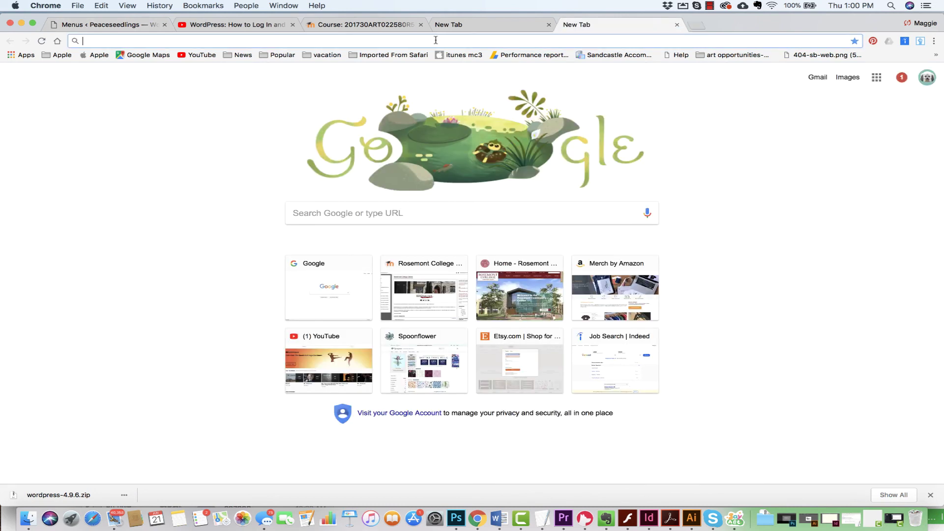
- Search Google for 'university of pennsylvania, mindfulness'
click(369, 209)
text(d)
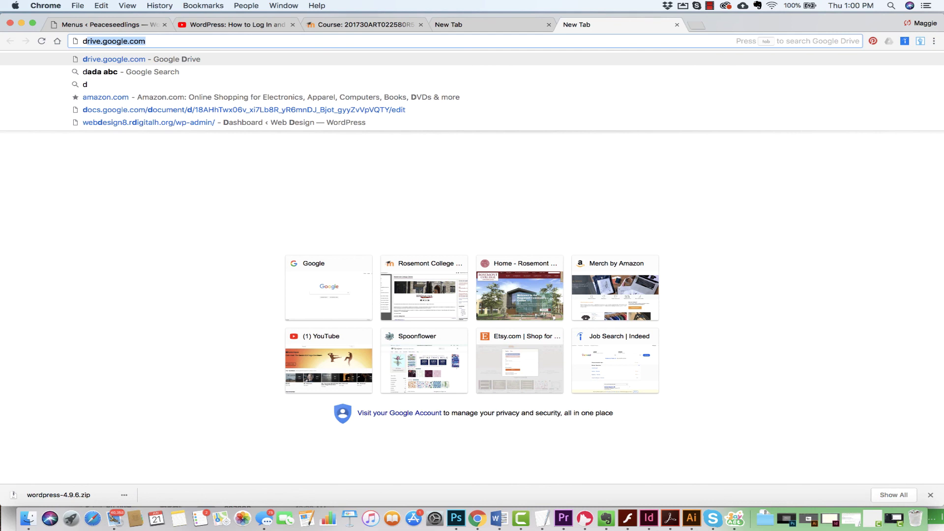
key(BackSpace)
key(BackSpace)
text(p)
key(BackSpace)
key(BackSpace)
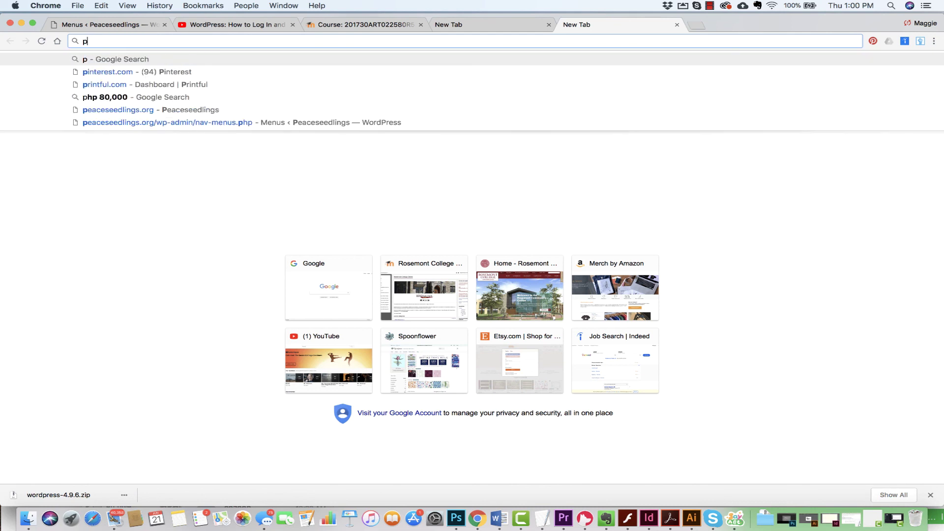
text(univs)
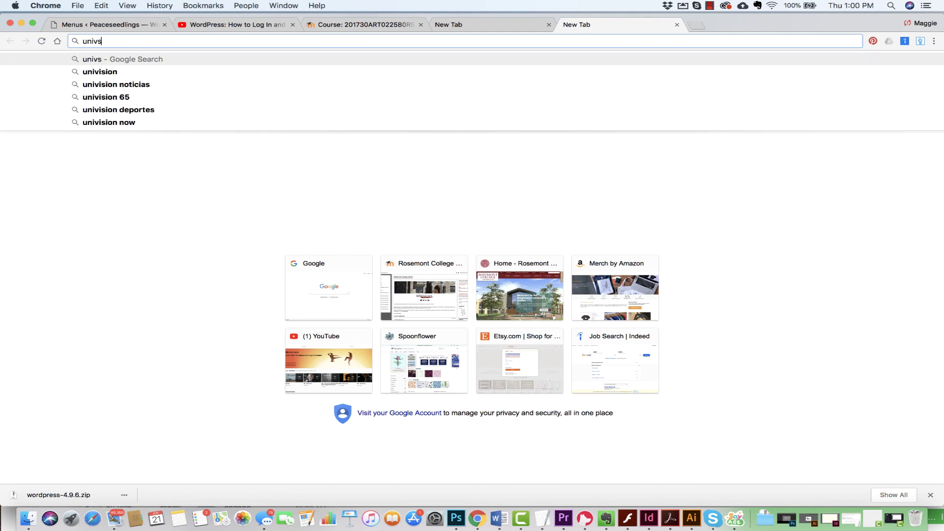
key(BackSpace)
text(ersity o)
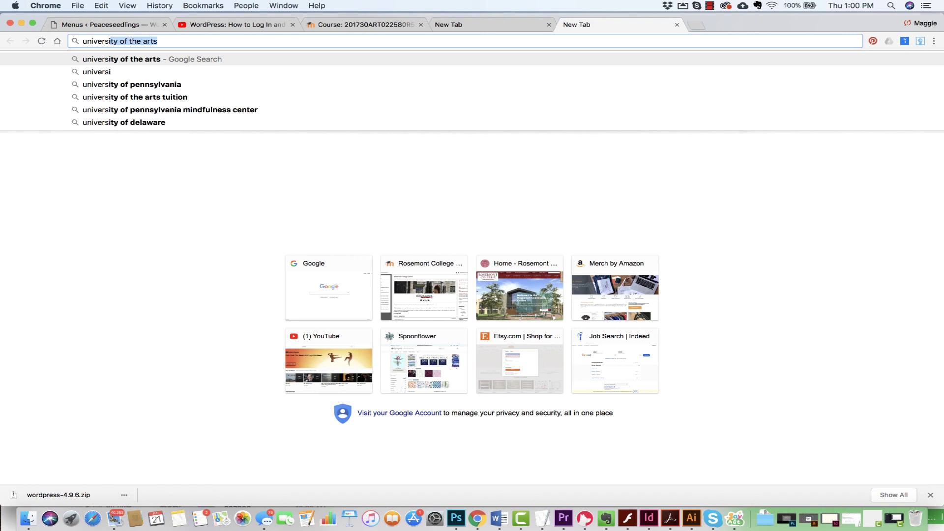
text(f penns)
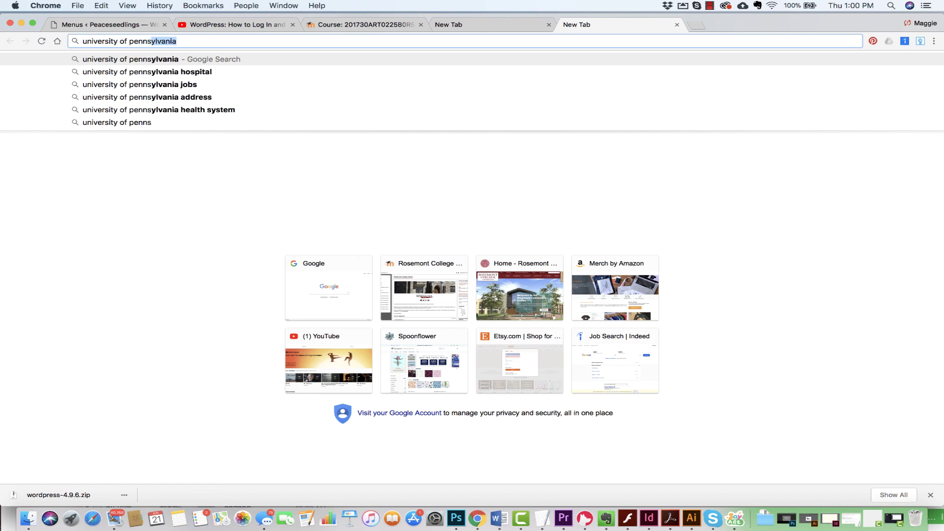
text(ylv)
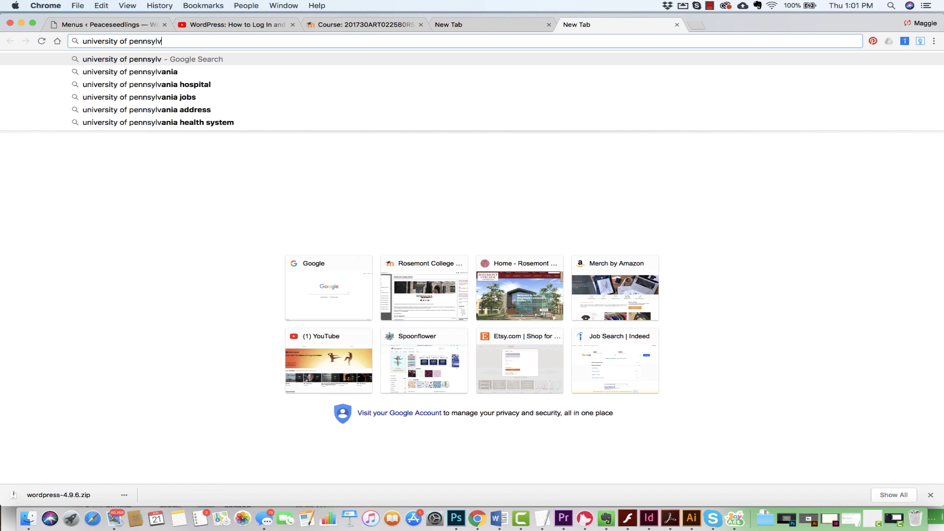
text(ania, m)
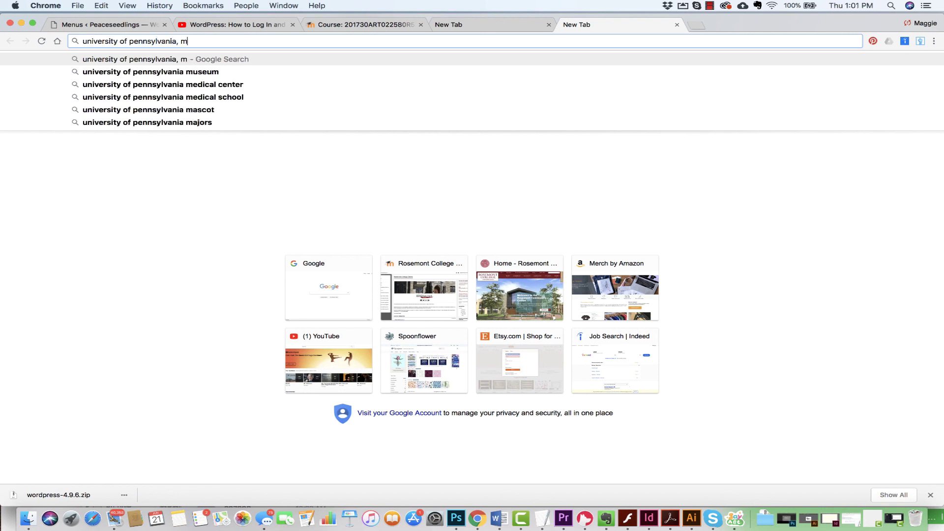
text(indful)
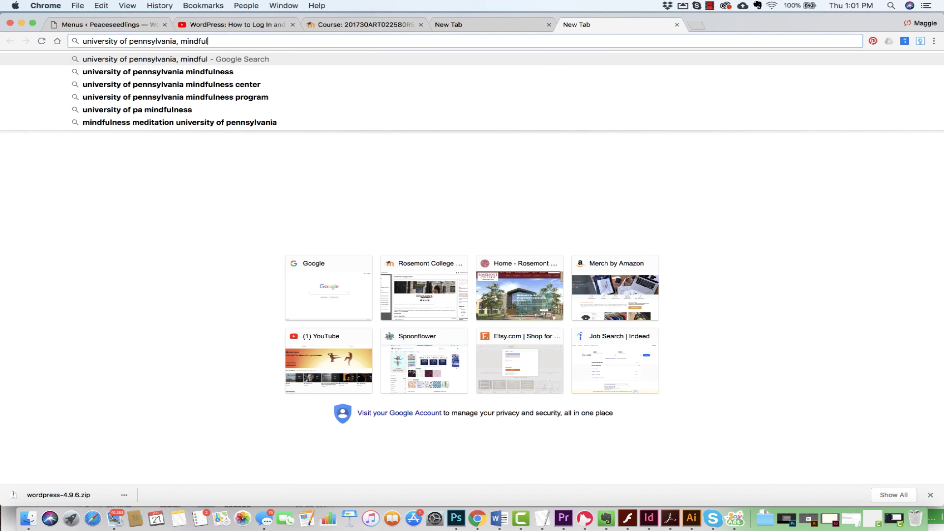
text(ness)
key(Return)
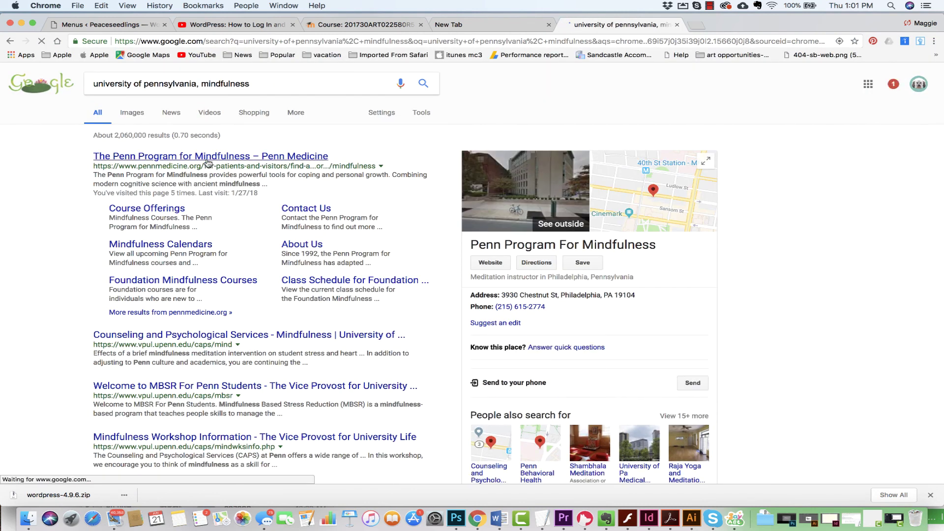
- Open The Penn Program for Mindfulness page and copy its web address
click(207, 161)
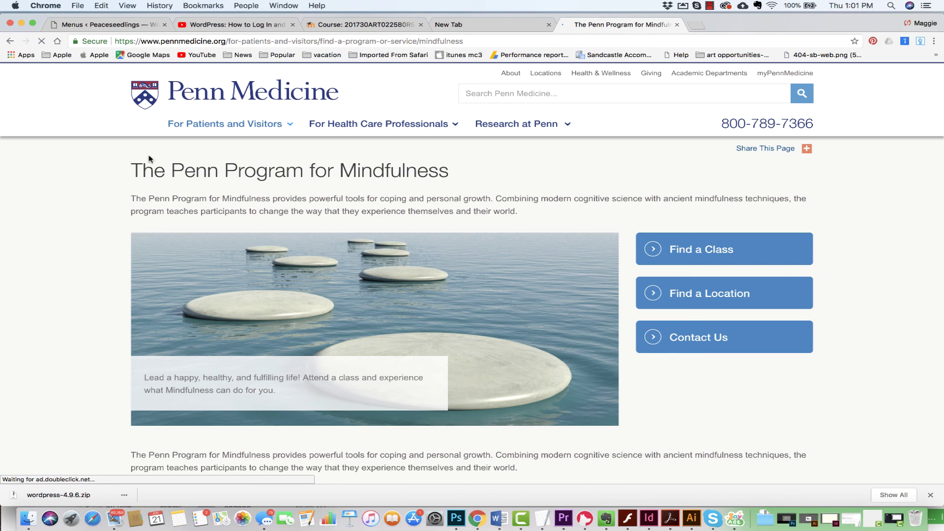
click(175, 41)
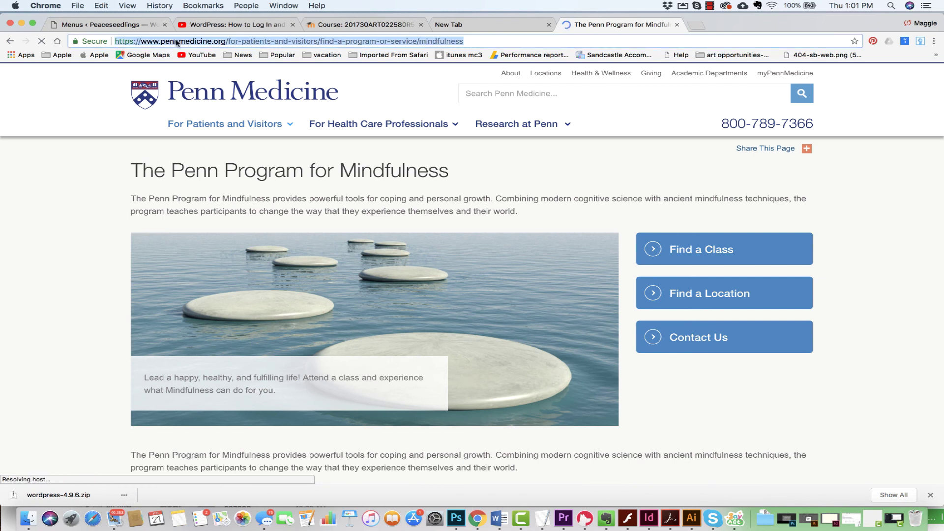
click(101, 6)
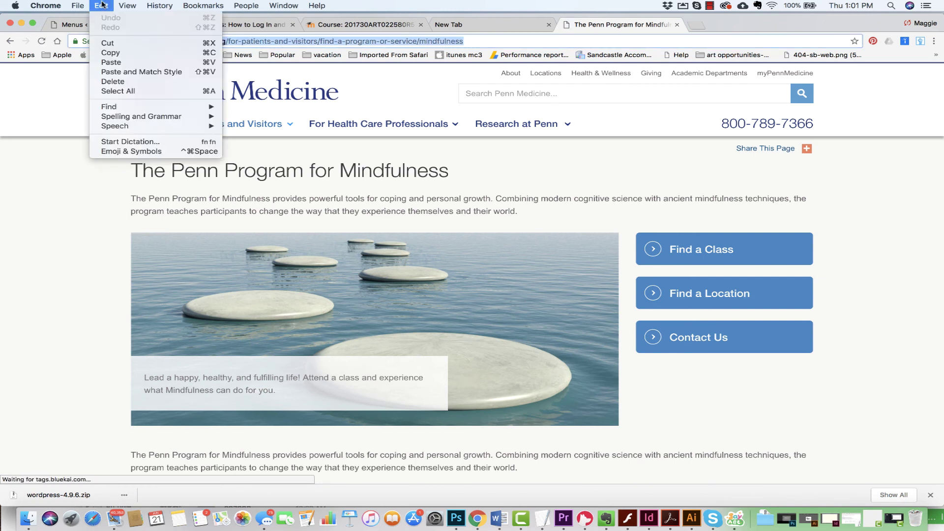
click(111, 52)
- Add a 'Mindfulness Program at Penn' custom link with the copied URL, make meditation top-level, and save
click(116, 25)
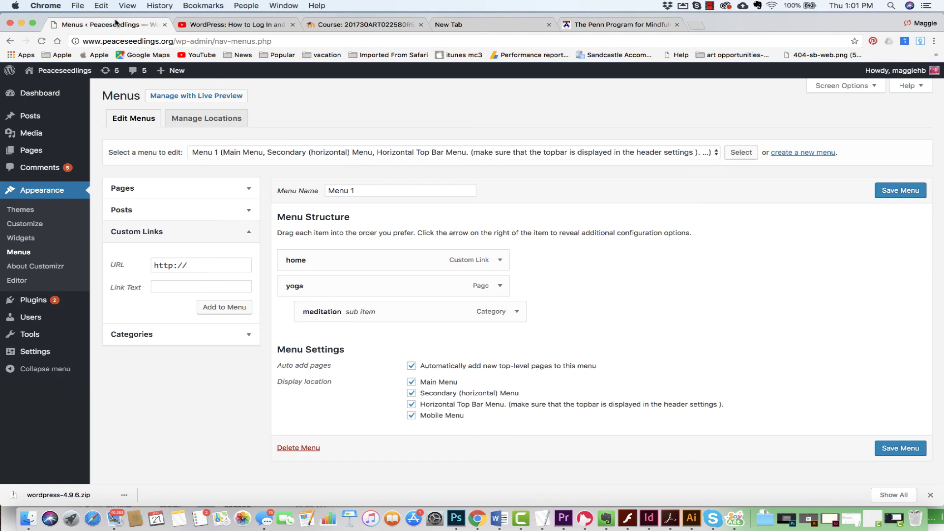
click(195, 263)
key(super+a)
key(super+v)
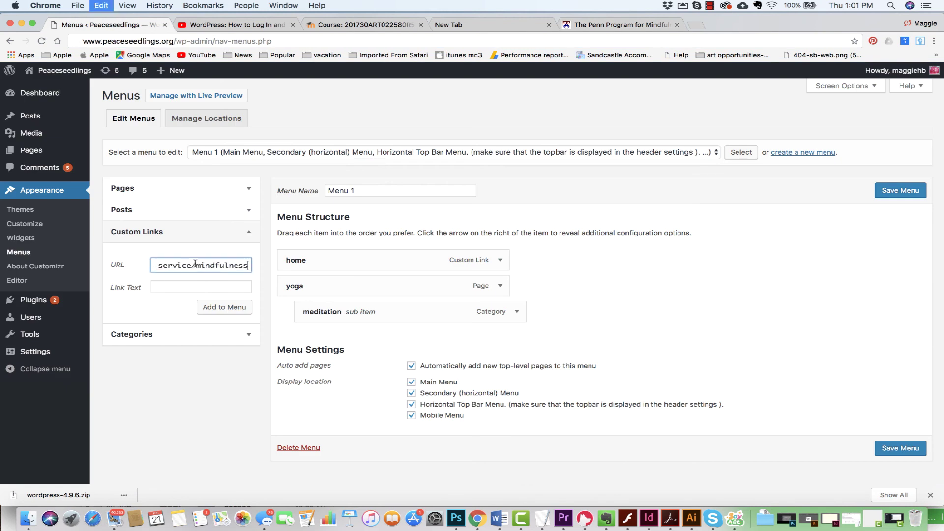
click(172, 286)
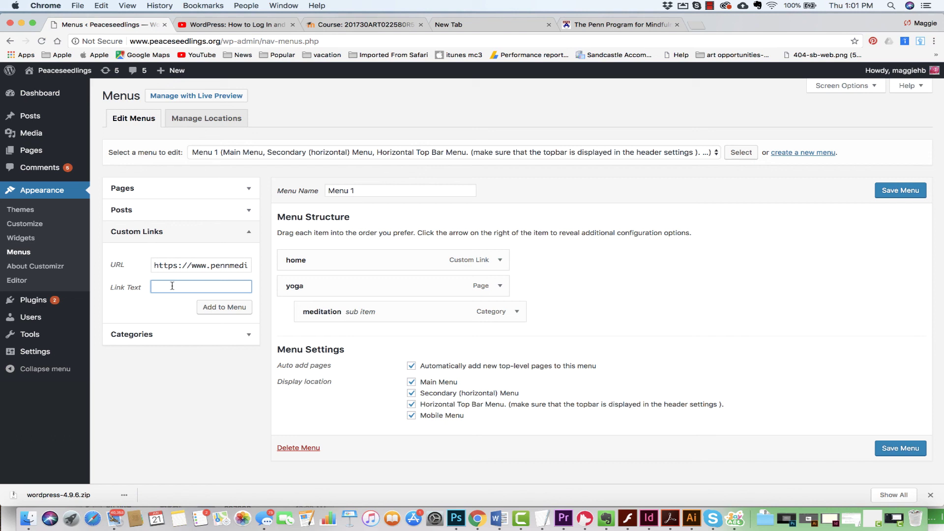
text(Mi)
text(ndfulness Program at Penn)
click(218, 308)
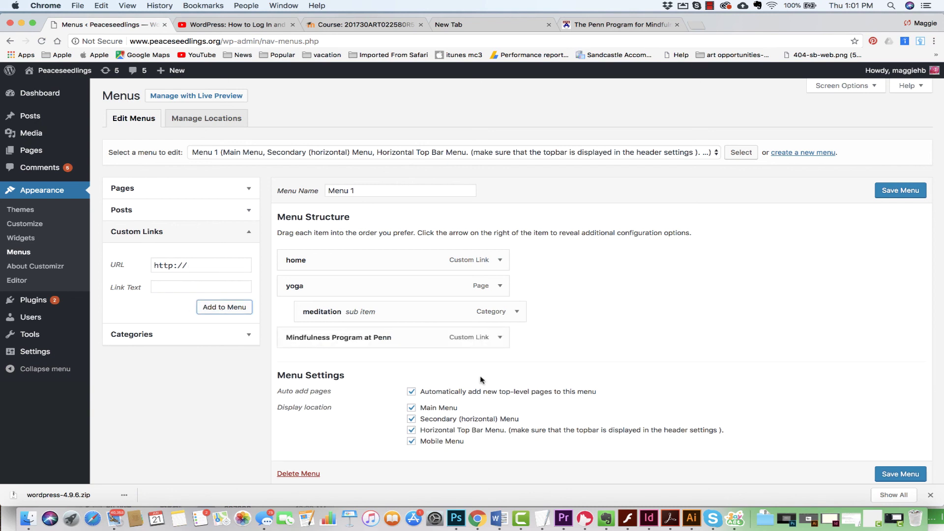
drag(453, 315, 420, 314)
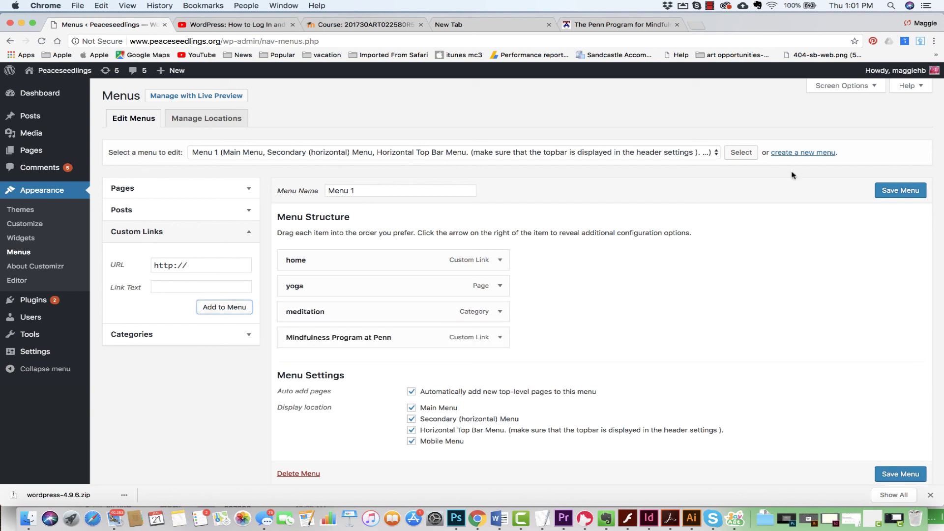
click(890, 195)
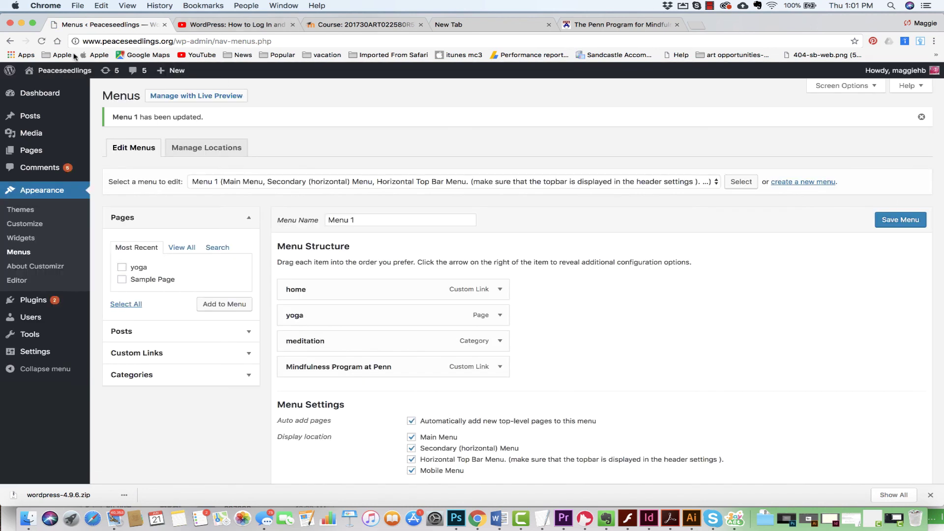
- On the live Peaceseedlings site, test the Mindfulness Program at Penn and MEDITATION links, finishing on HOME
mouse_move(59, 72)
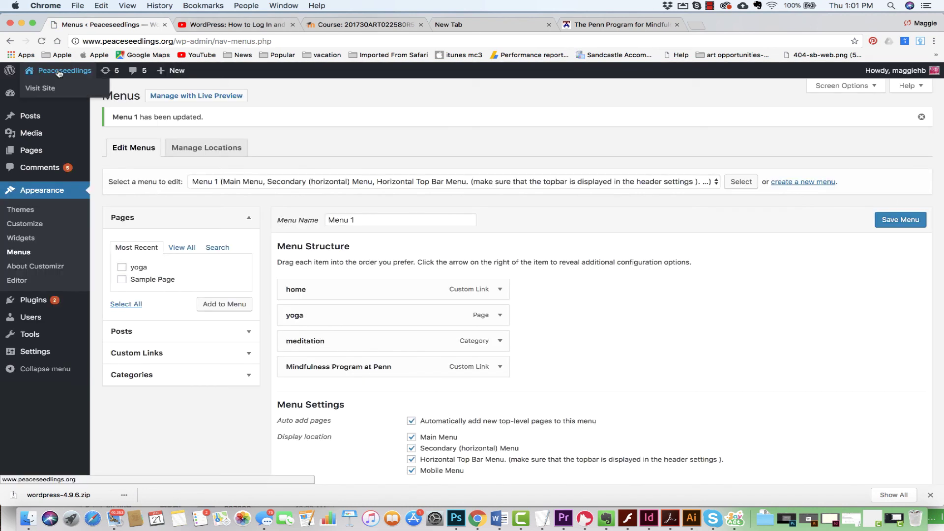
click(54, 89)
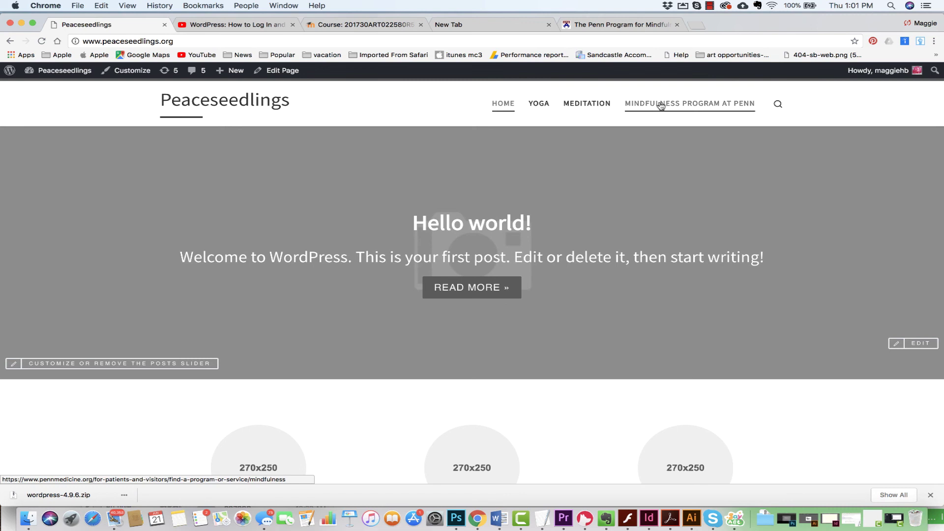
click(661, 104)
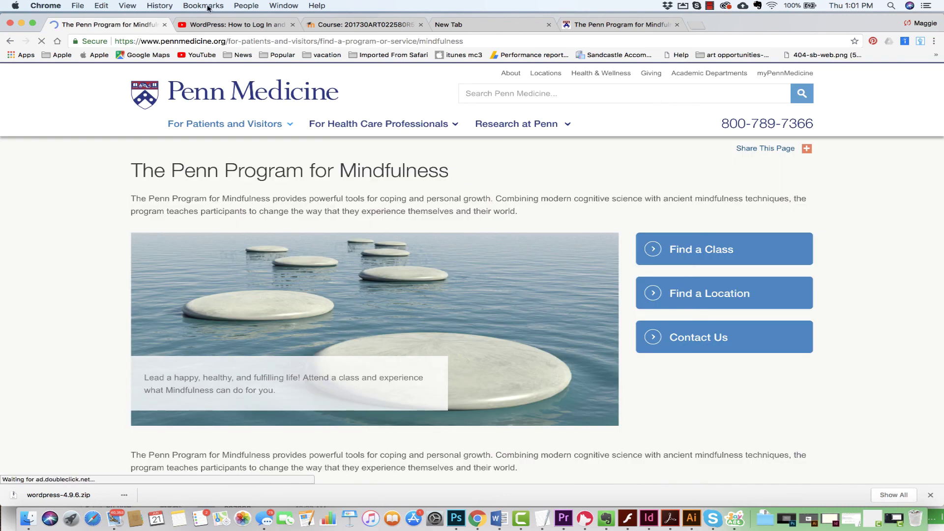
click(10, 42)
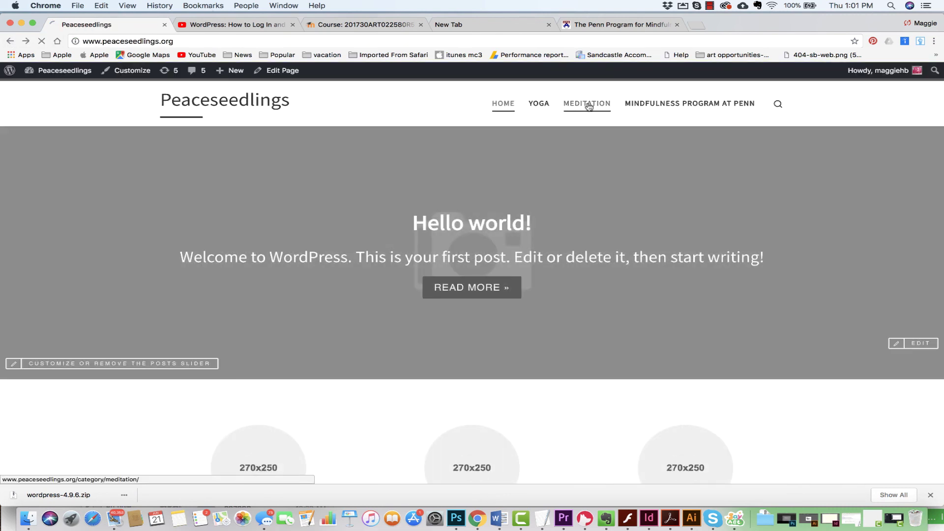
click(589, 106)
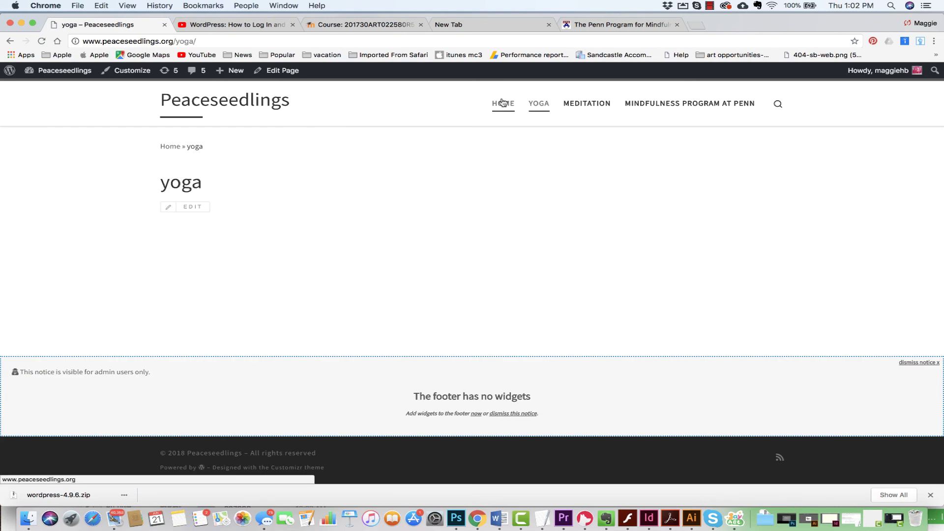
click(502, 103)
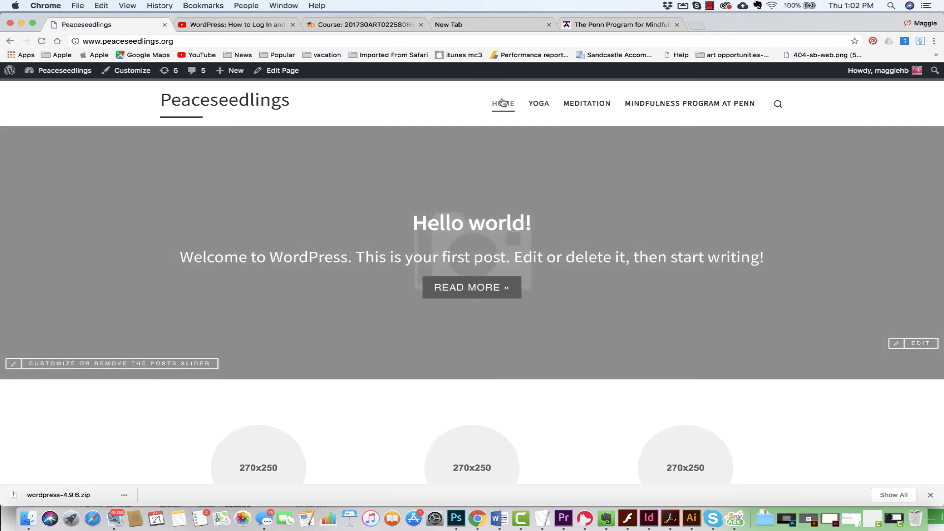